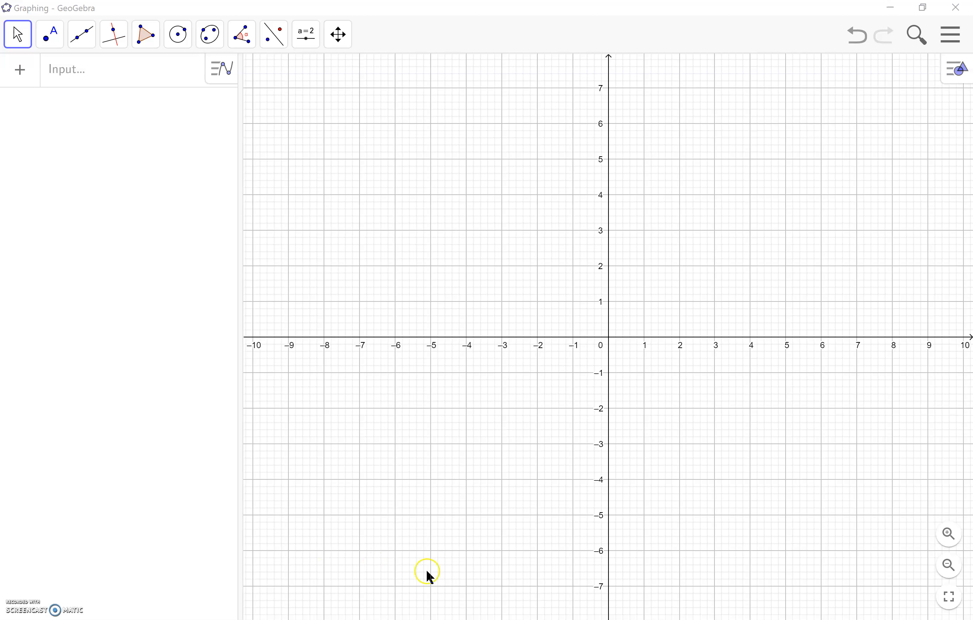
- Hide the coordinate axes in the graphics view and show them again, toggling twice
click(959, 72)
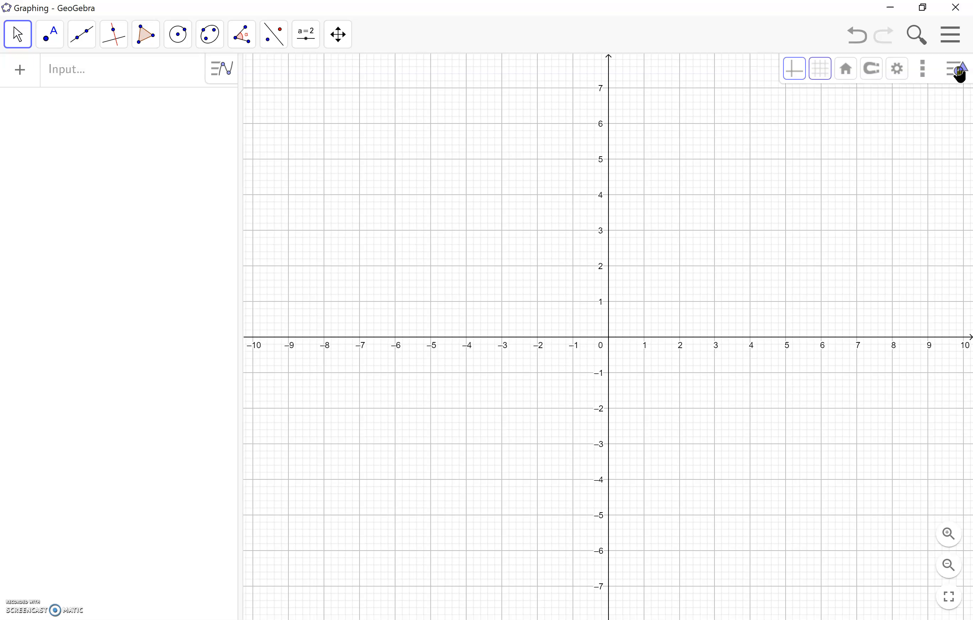
click(795, 74)
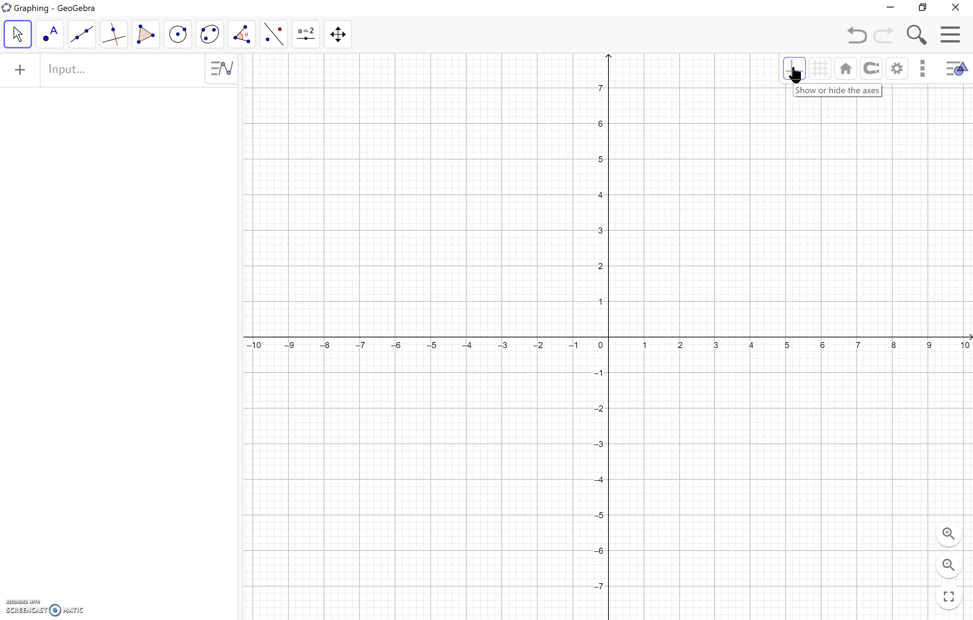
click(794, 72)
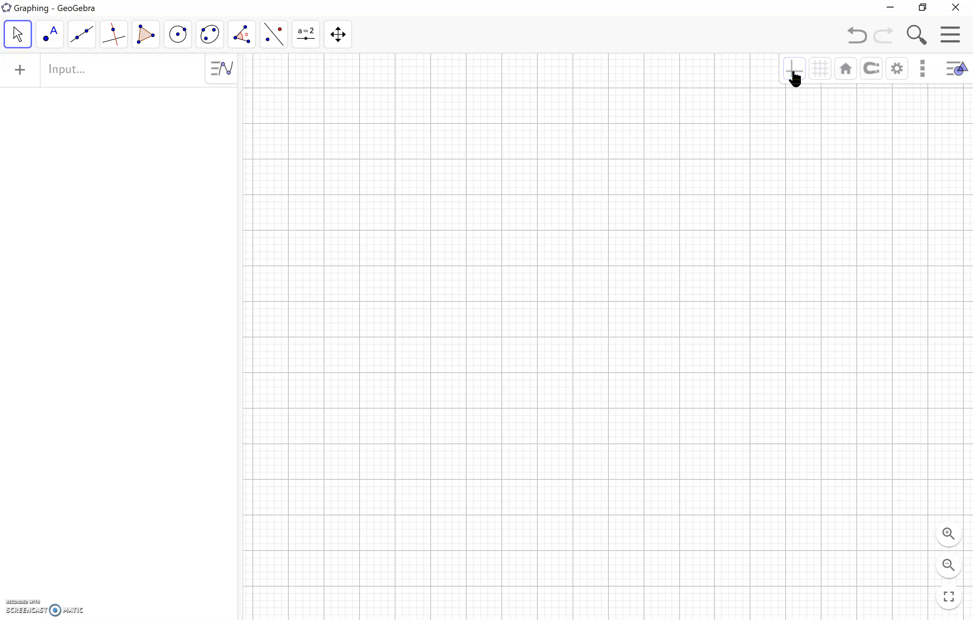
click(793, 71)
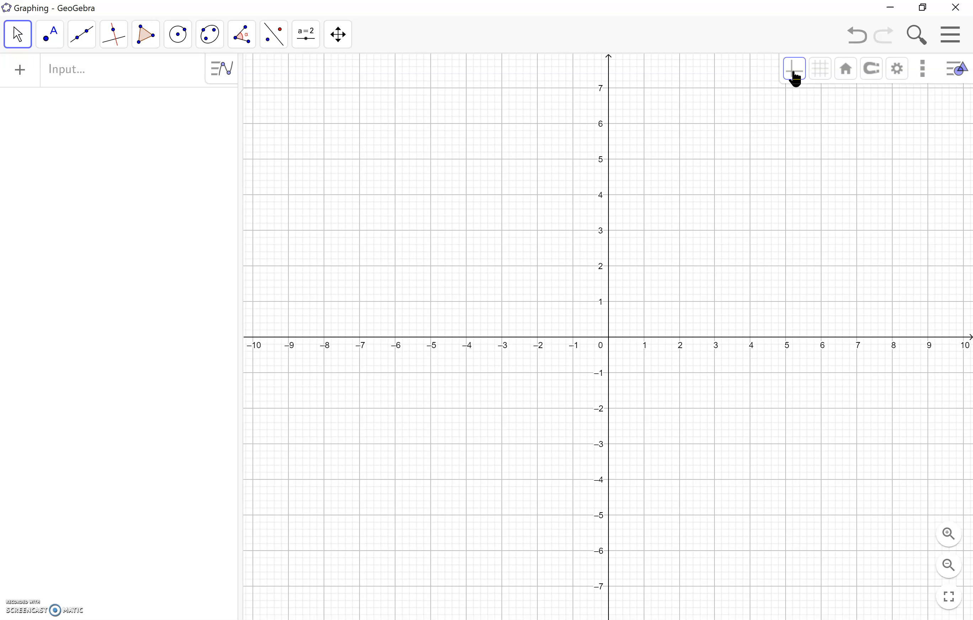
click(793, 72)
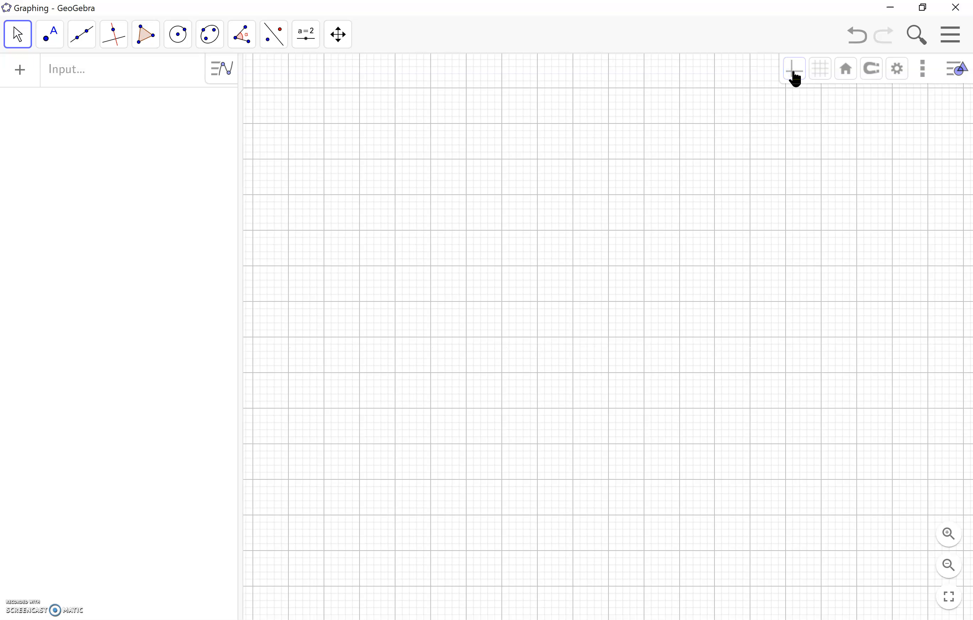
click(794, 71)
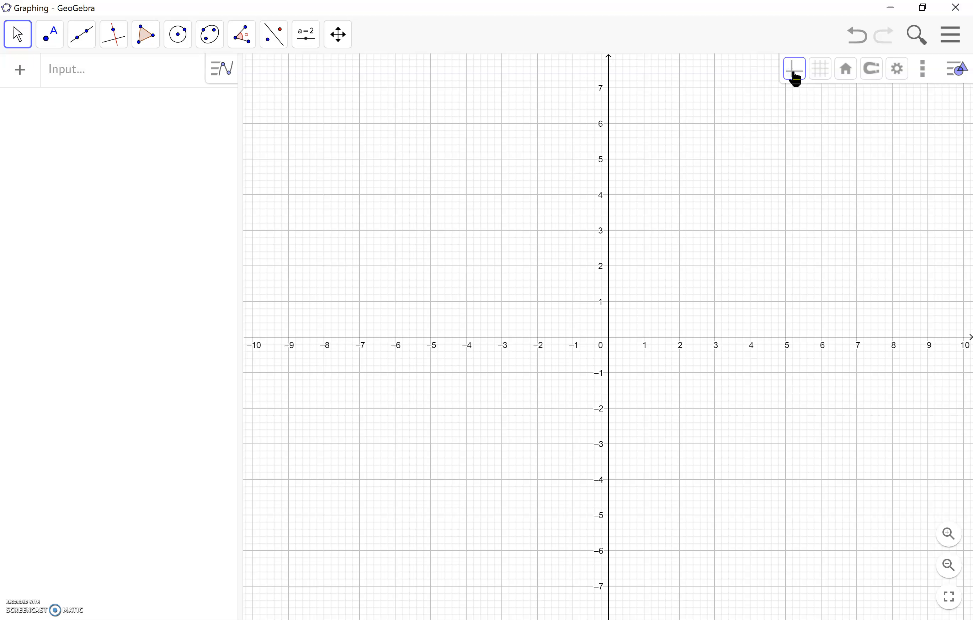
- Turn the graphics view's grid off and restore the square grid with minor gridlines
click(819, 77)
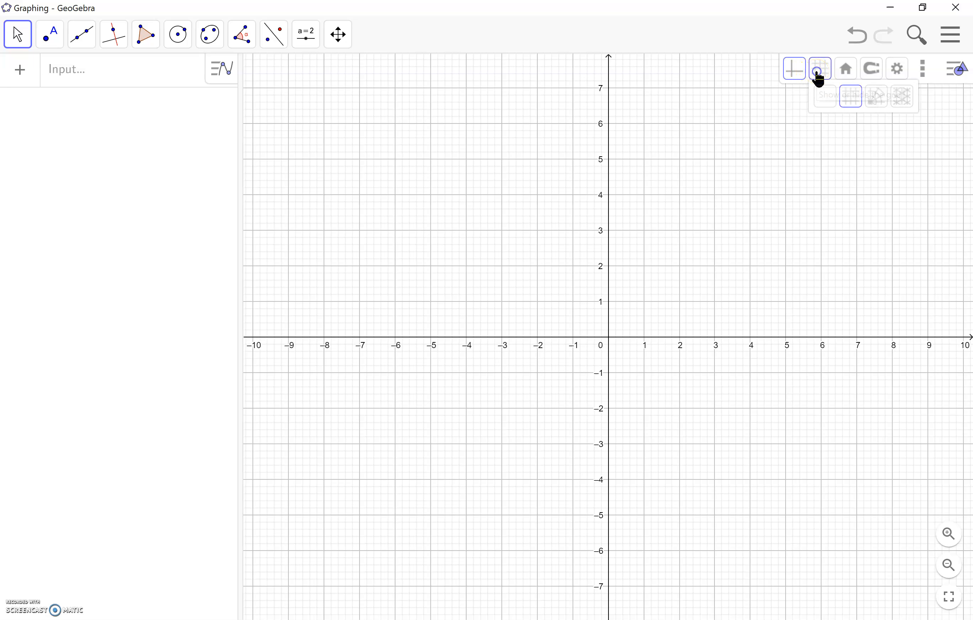
click(826, 100)
click(850, 99)
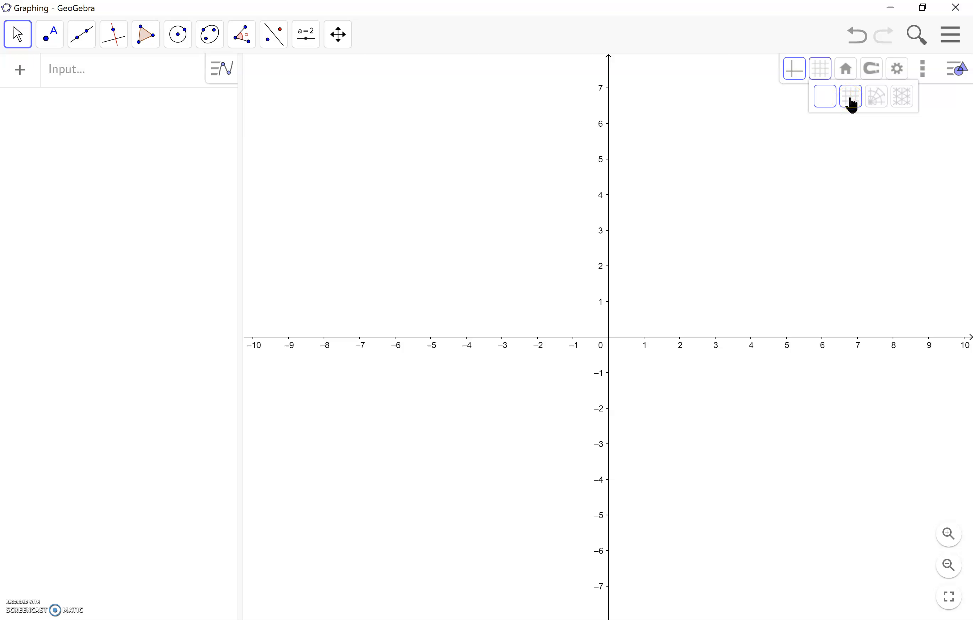
click(851, 99)
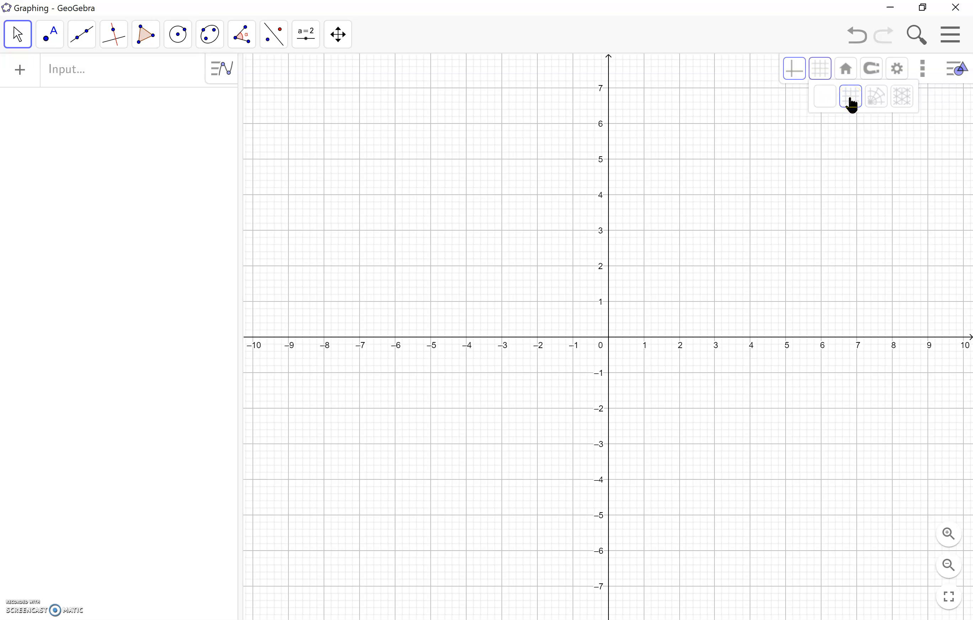
- Try the polar and isometric grids in the graphics view and return to the square grid with minor gridlines
click(872, 101)
click(874, 102)
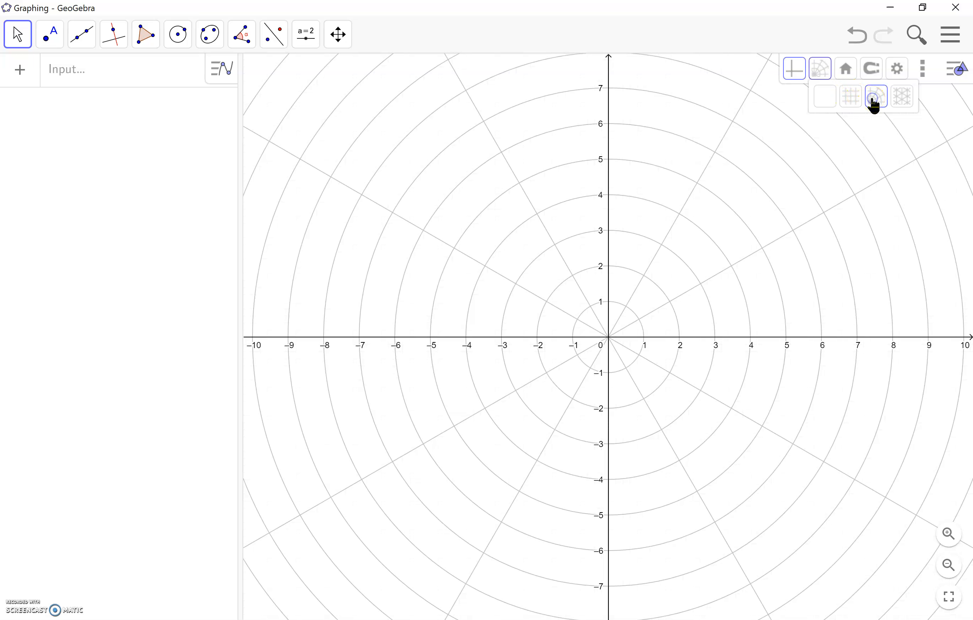
click(901, 103)
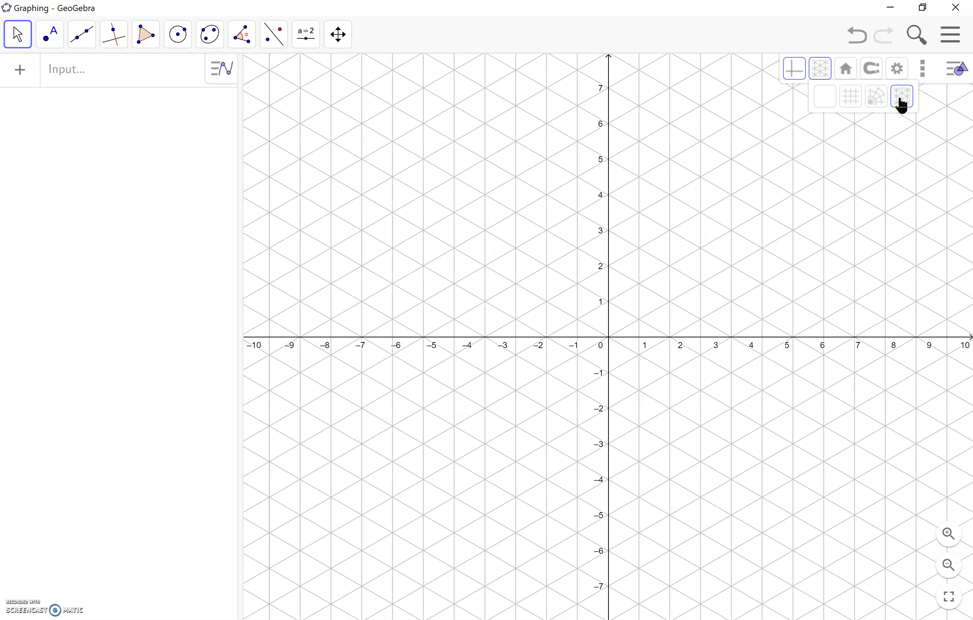
click(878, 102)
click(860, 102)
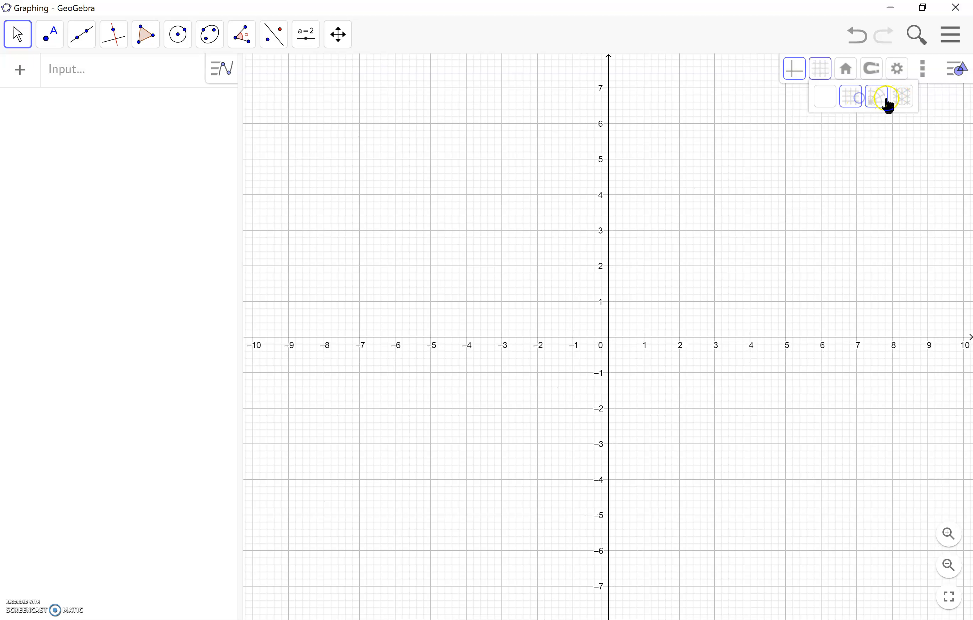
click(899, 103)
click(858, 100)
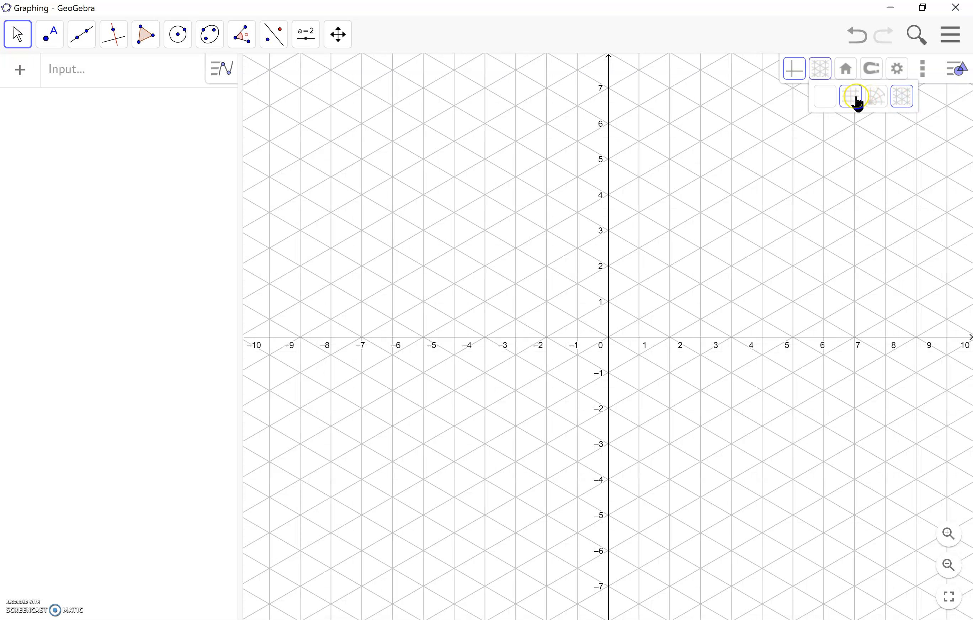
click(859, 102)
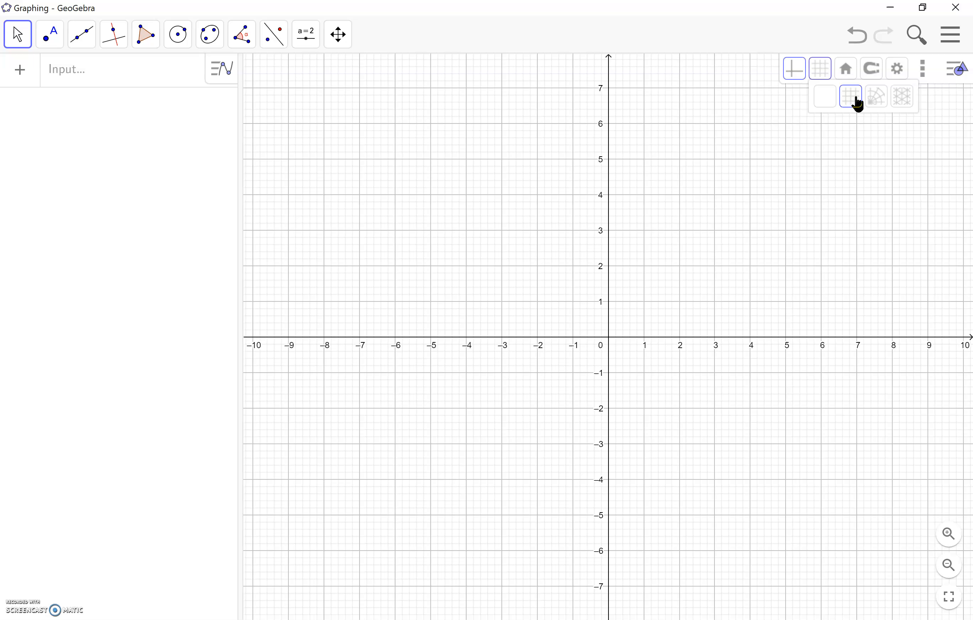
- Open the graphics view settings and switch Show Axes off and back on
click(899, 72)
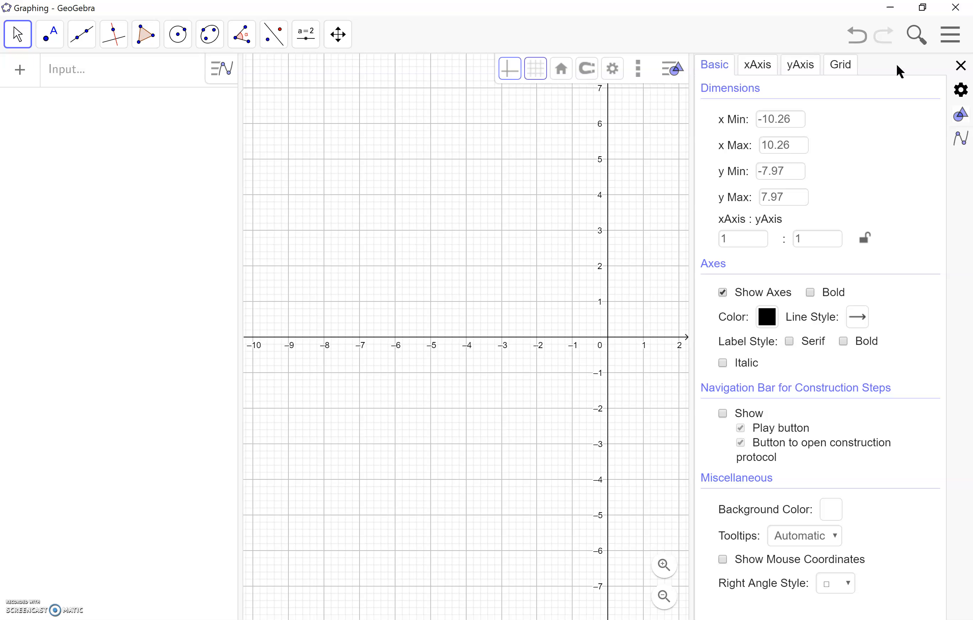
click(741, 94)
click(667, 599)
click(722, 296)
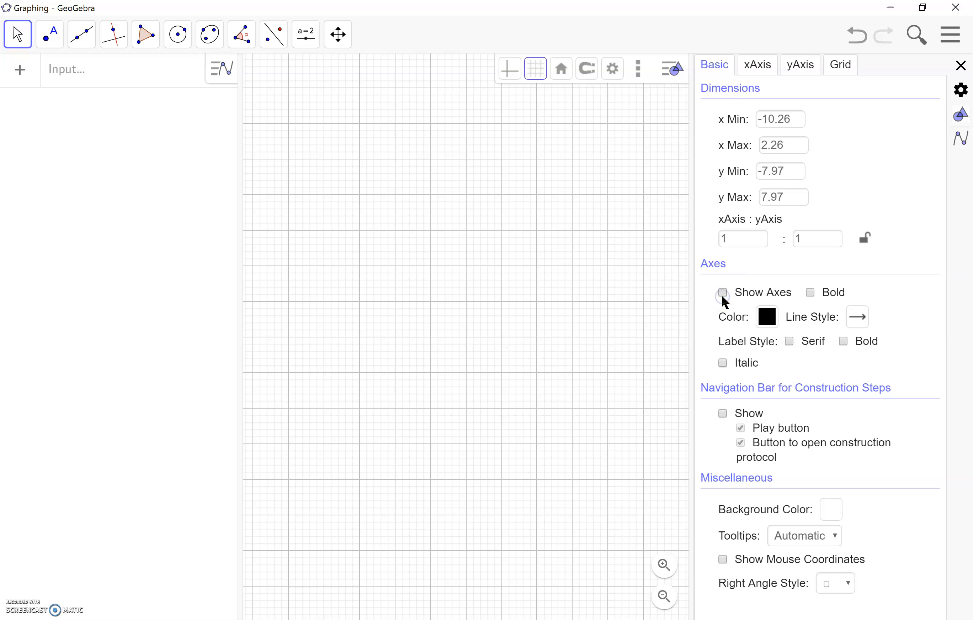
click(722, 296)
click(722, 295)
click(722, 295)
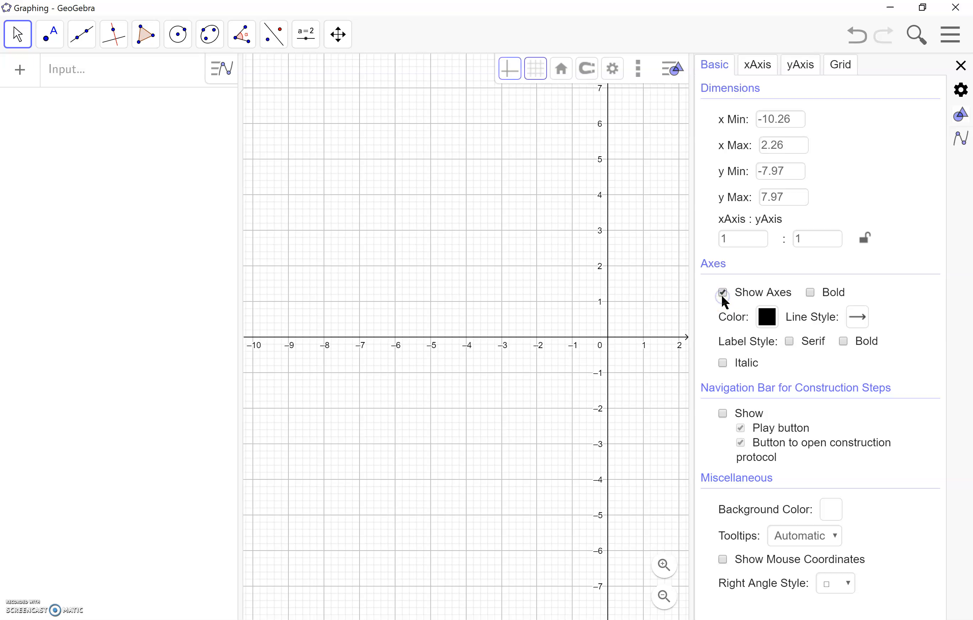
- Review the axes' color choices and the xAxis and yAxis settings, keeping them as they are, and close the settings
click(770, 319)
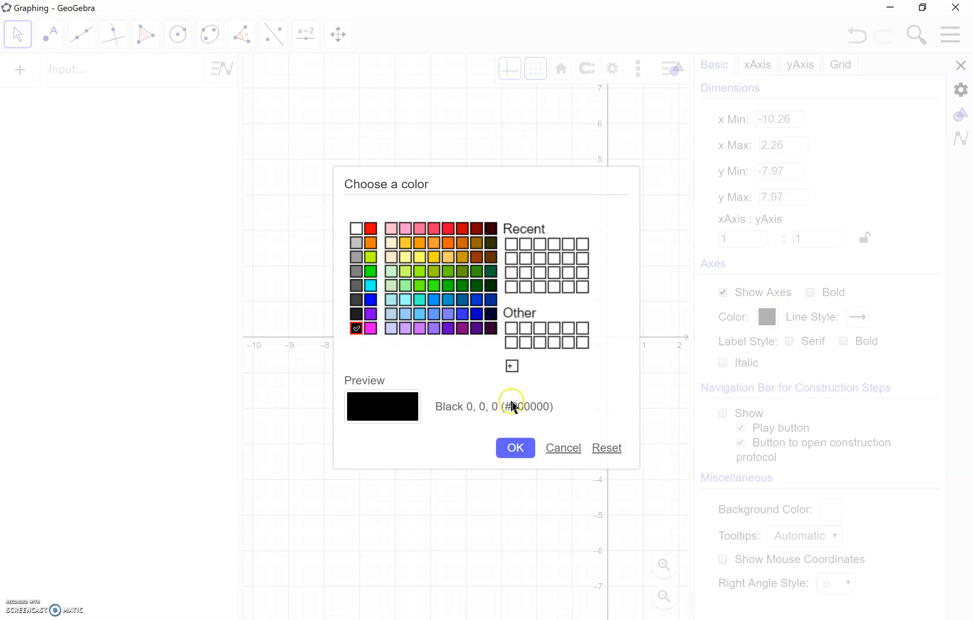
click(514, 453)
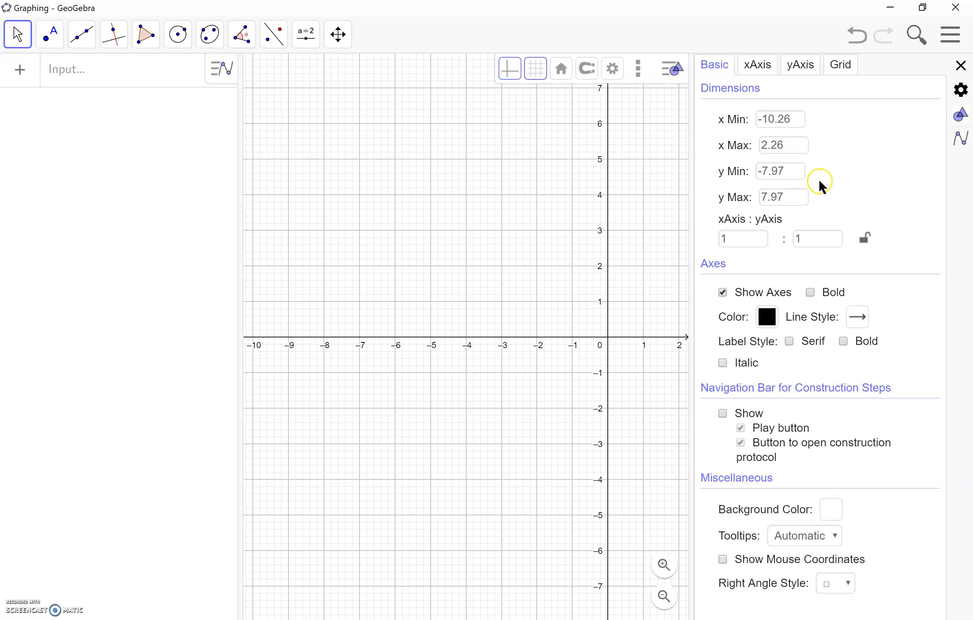
click(765, 66)
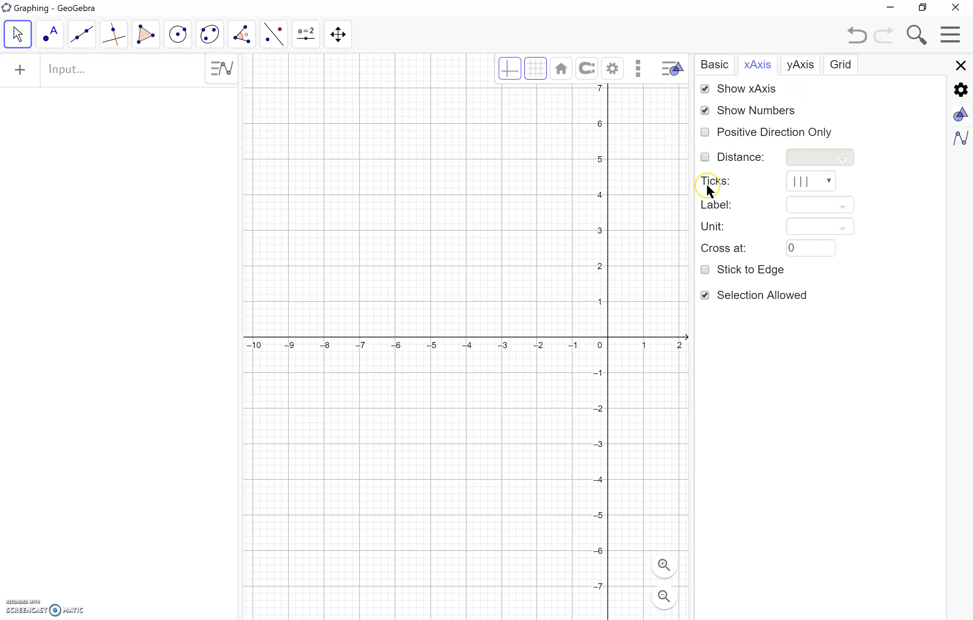
click(802, 64)
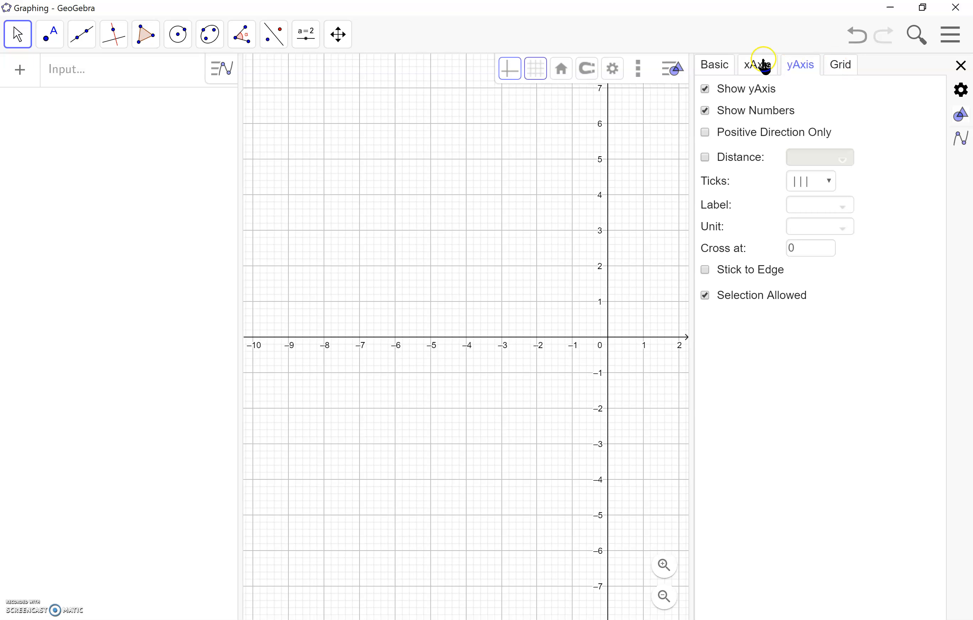
click(959, 68)
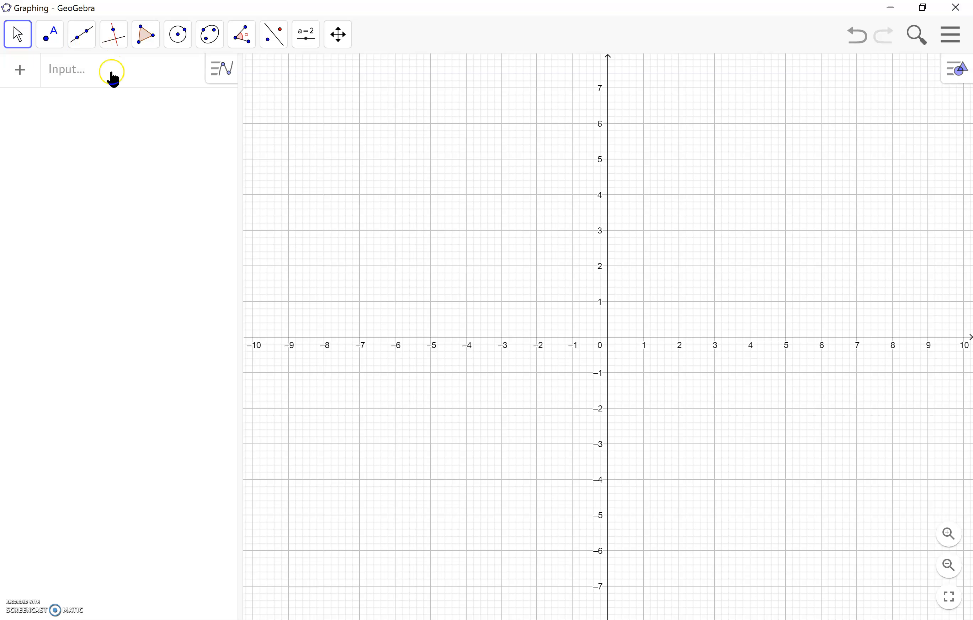
- Plot the point (3, 4) by entering its coordinates in the algebra input
click(98, 79)
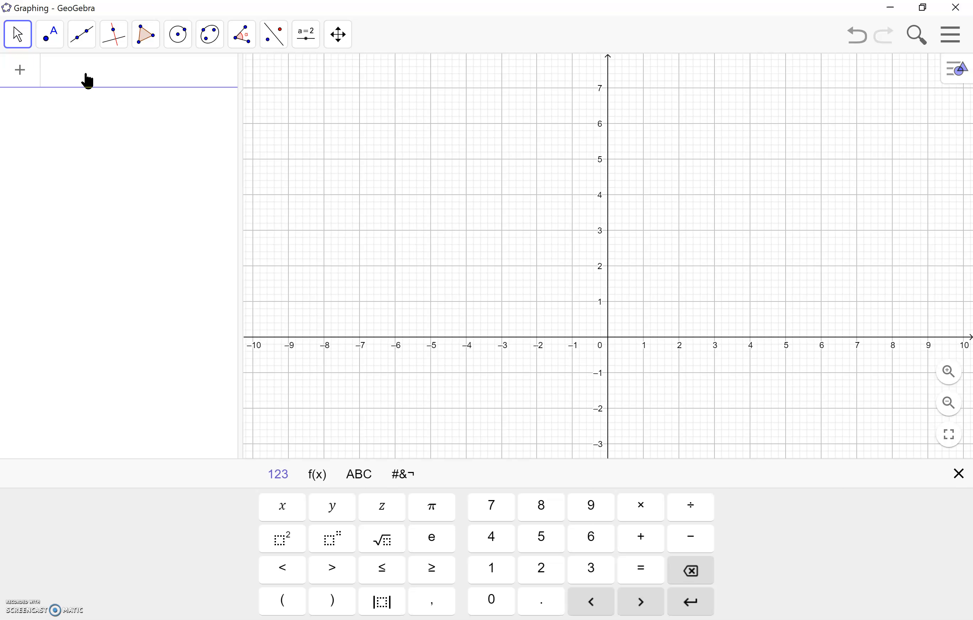
text(()
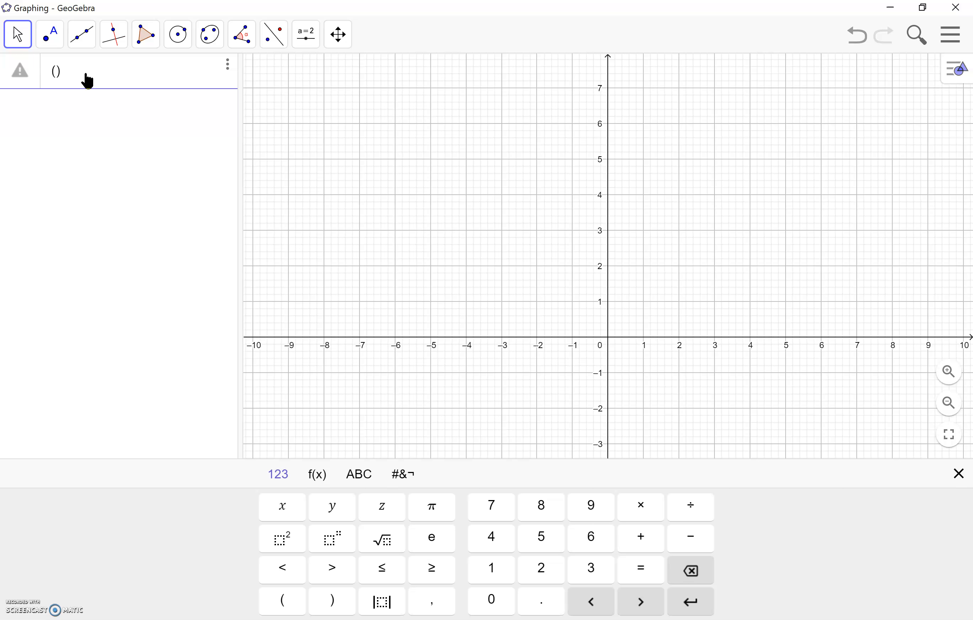
text(3, 4)
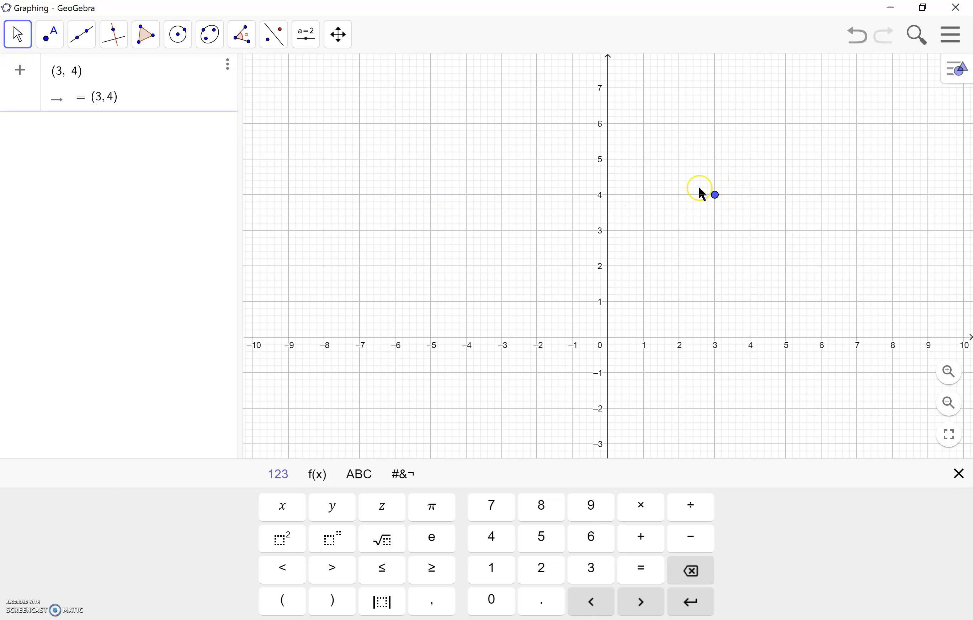
click(98, 165)
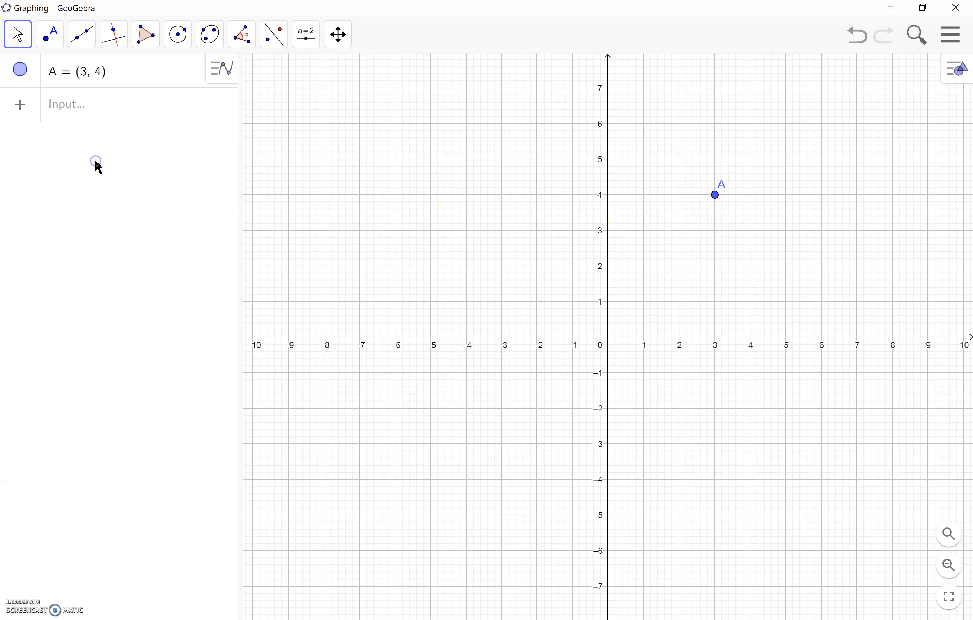
- Place a second point on the graph at (-2, 3) with the Point tool
click(55, 40)
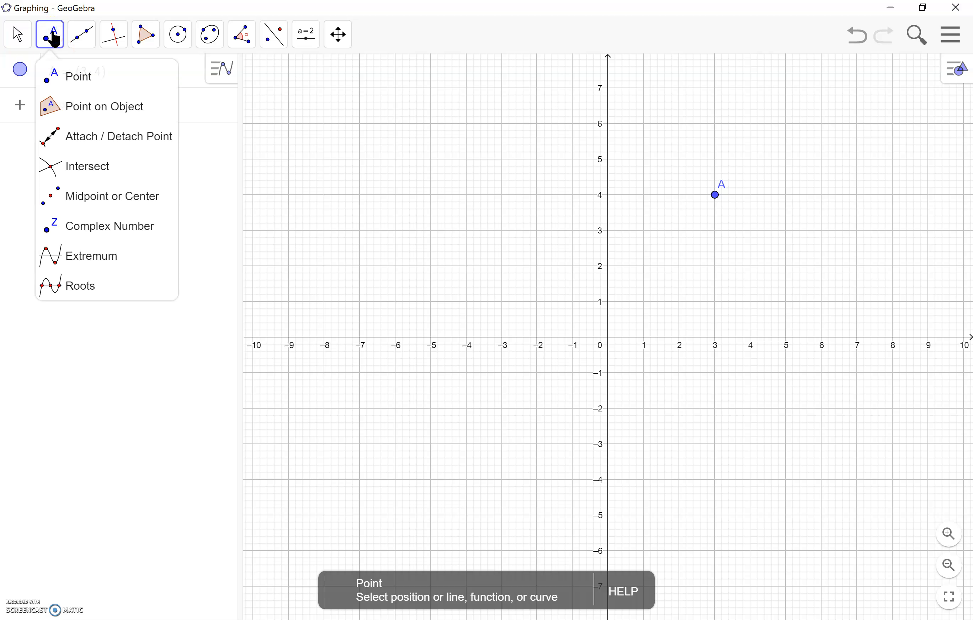
click(126, 80)
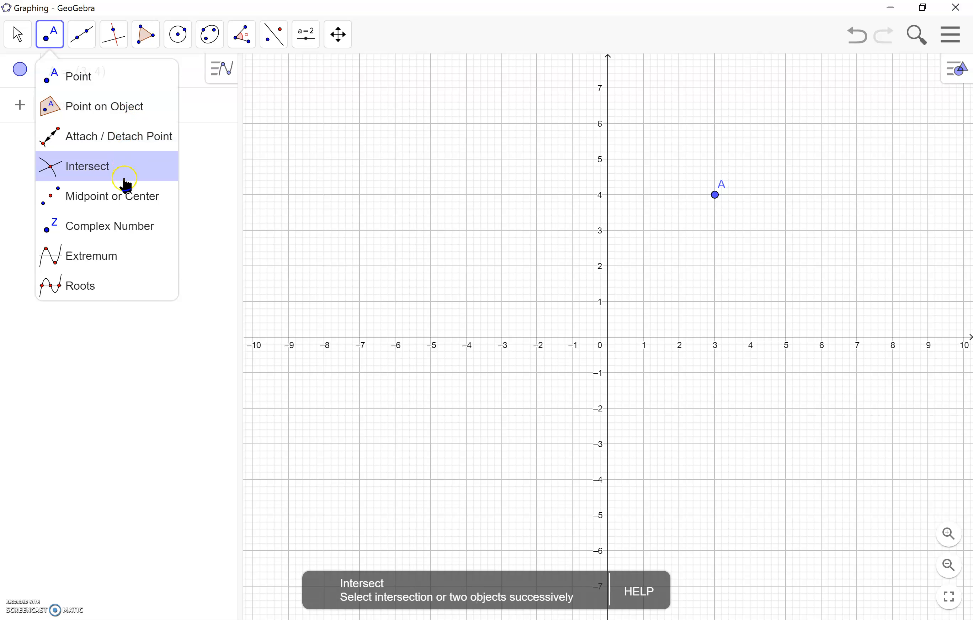
click(92, 81)
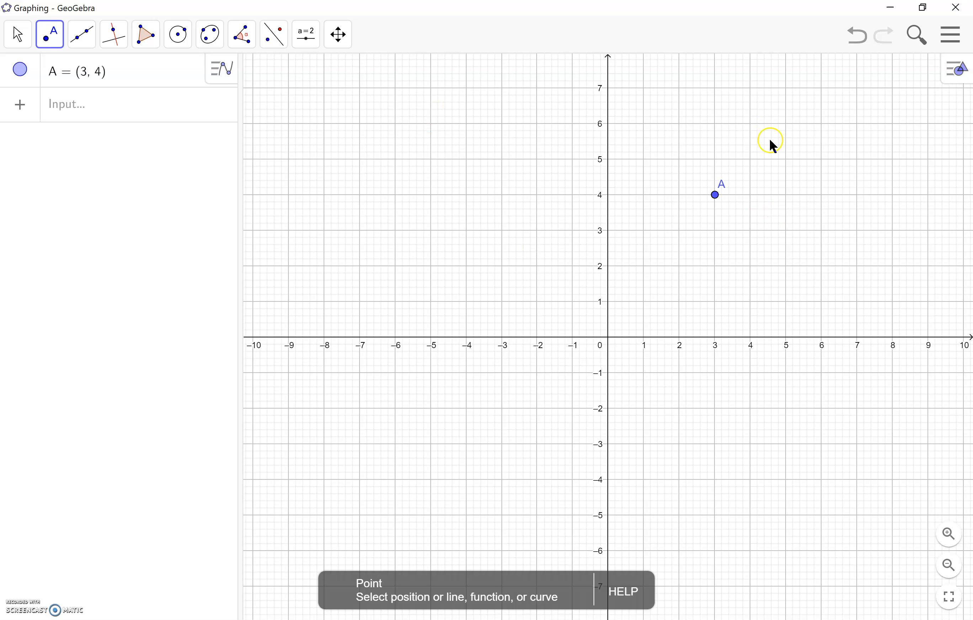
click(536, 231)
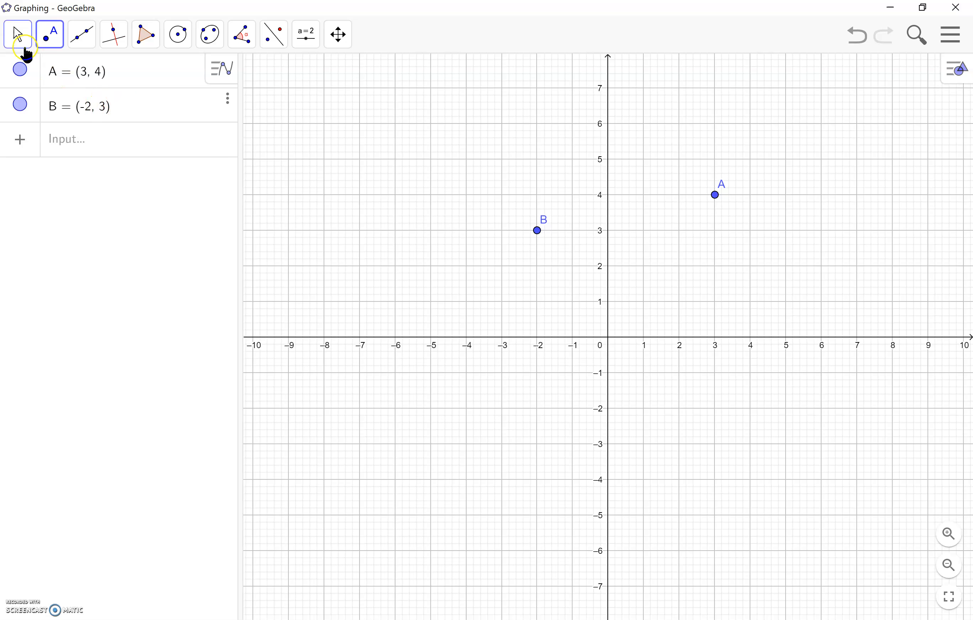
- Move point B down on the graph to (-2, 2) with the Move tool and deselect it
click(20, 37)
click(35, 76)
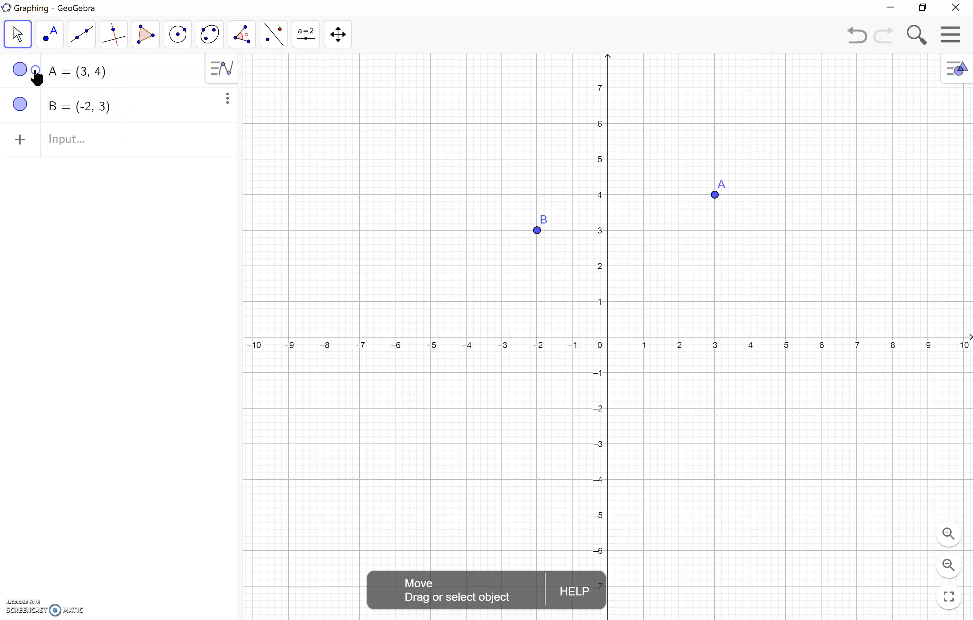
drag(538, 230, 541, 271)
click(327, 433)
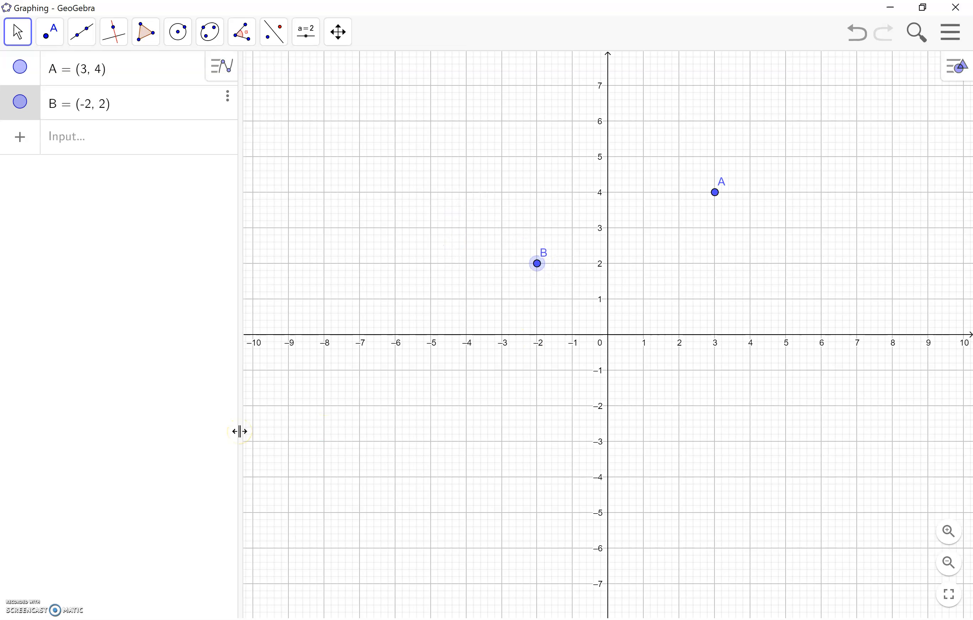
- Graph the line y = 3x - 4 by entering its equation in the algebra input
click(102, 147)
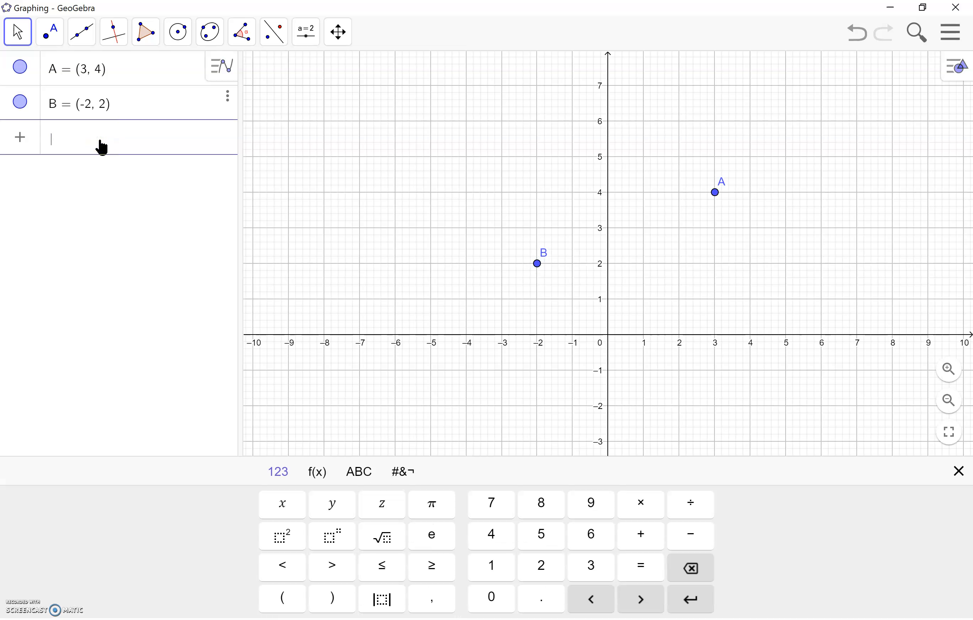
text(y=)
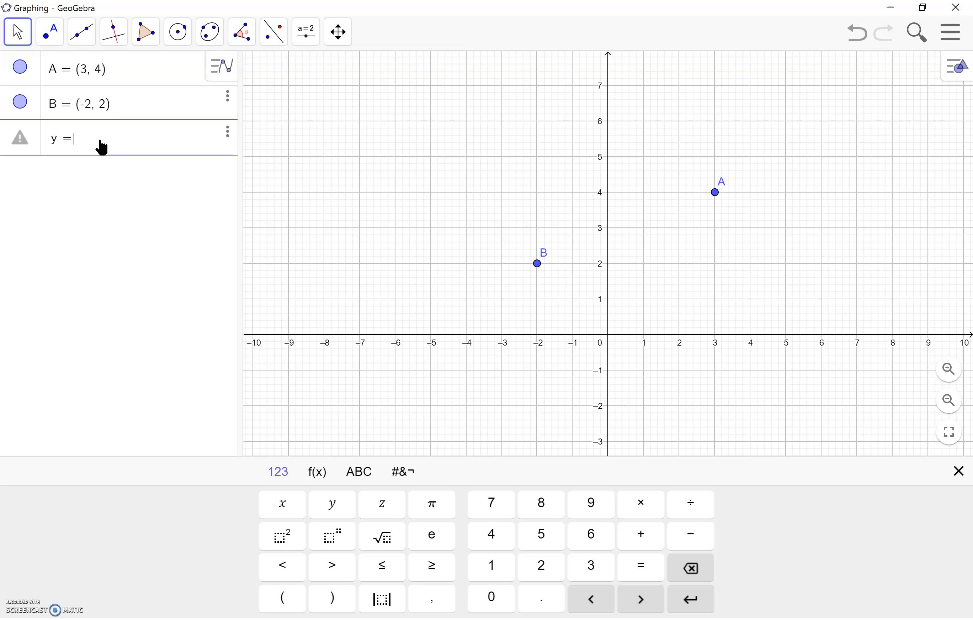
text(3x)
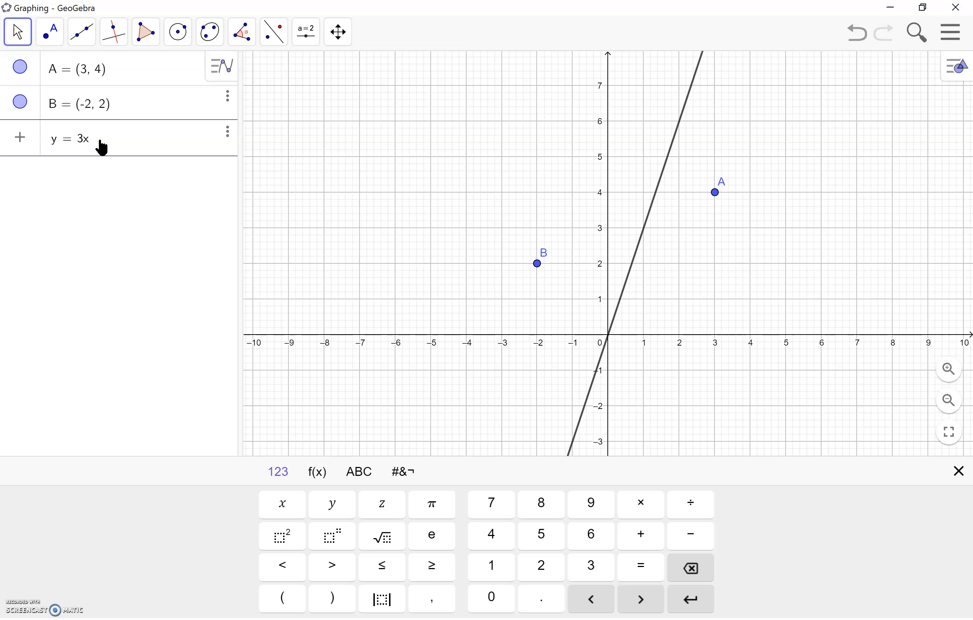
text(-4)
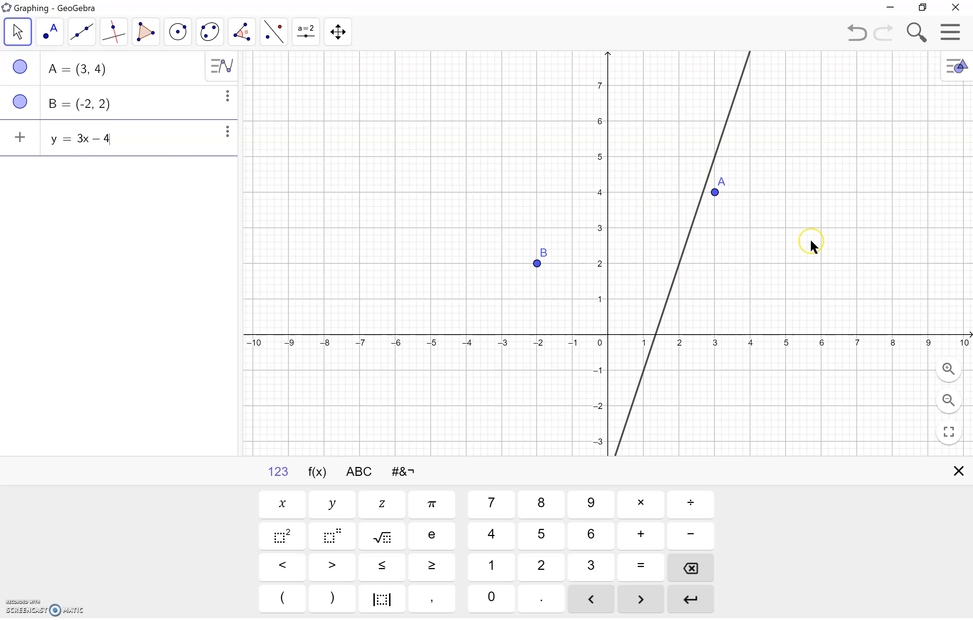
click(90, 184)
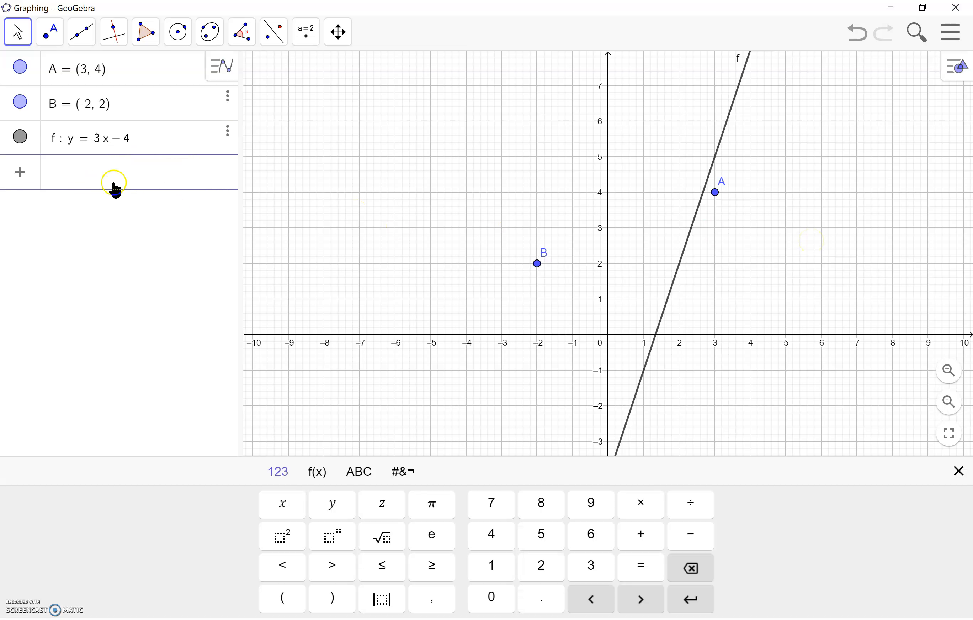
- Draw a line through new points at (-8, -3) and (3, 1) with the Line tool
click(85, 37)
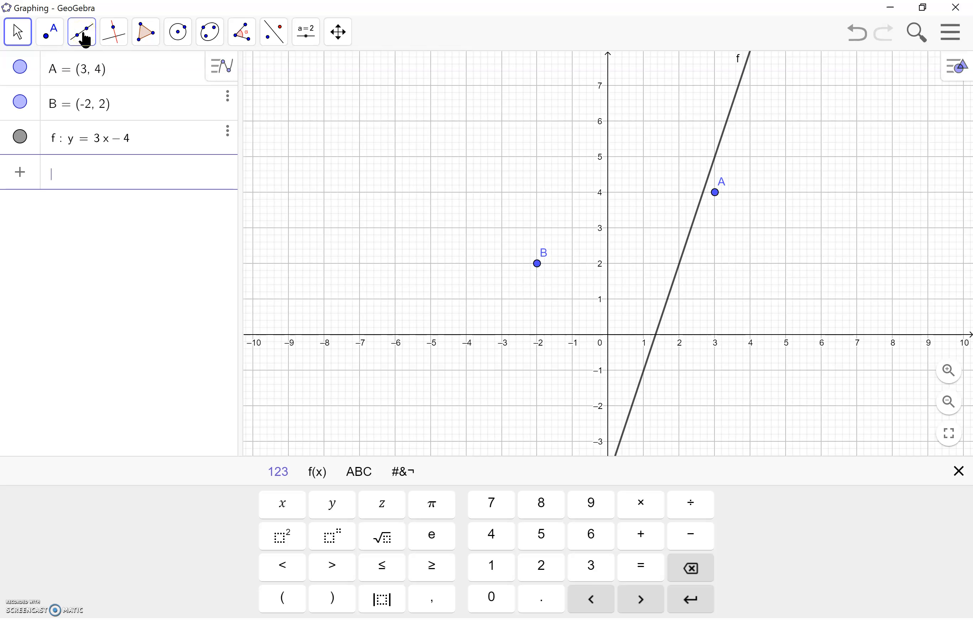
click(114, 33)
click(82, 37)
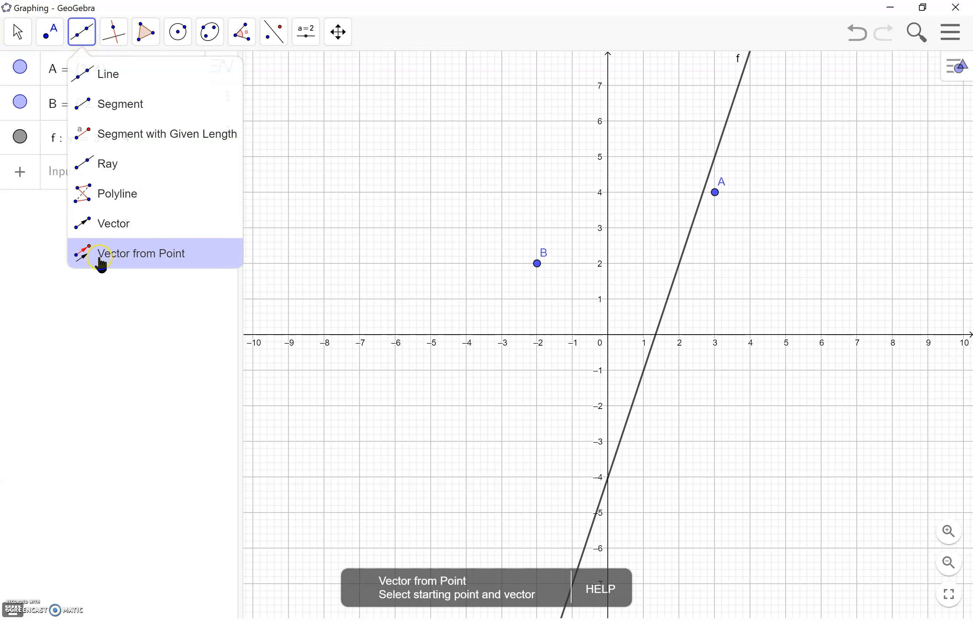
click(96, 84)
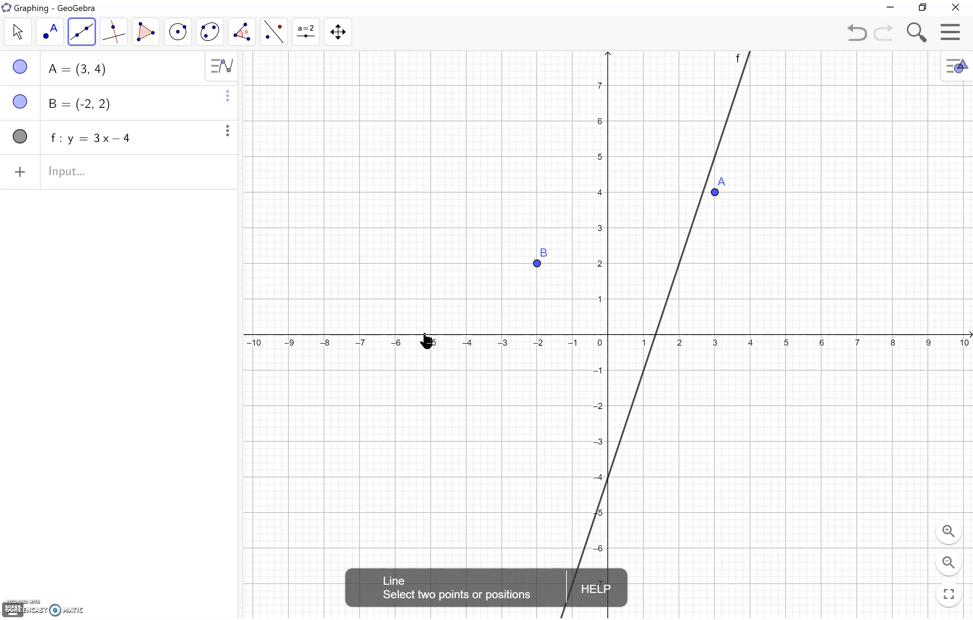
click(324, 441)
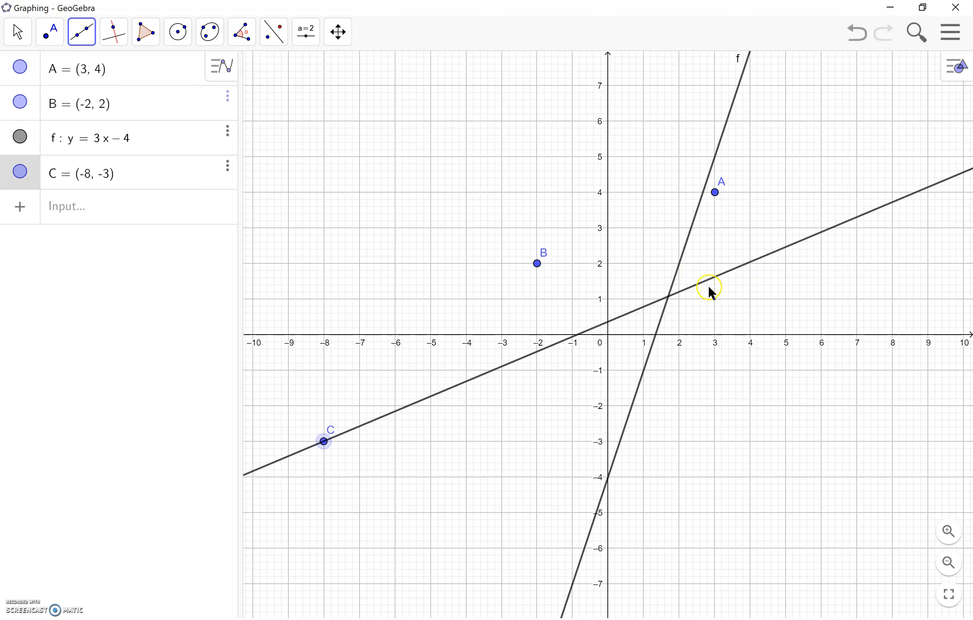
click(715, 299)
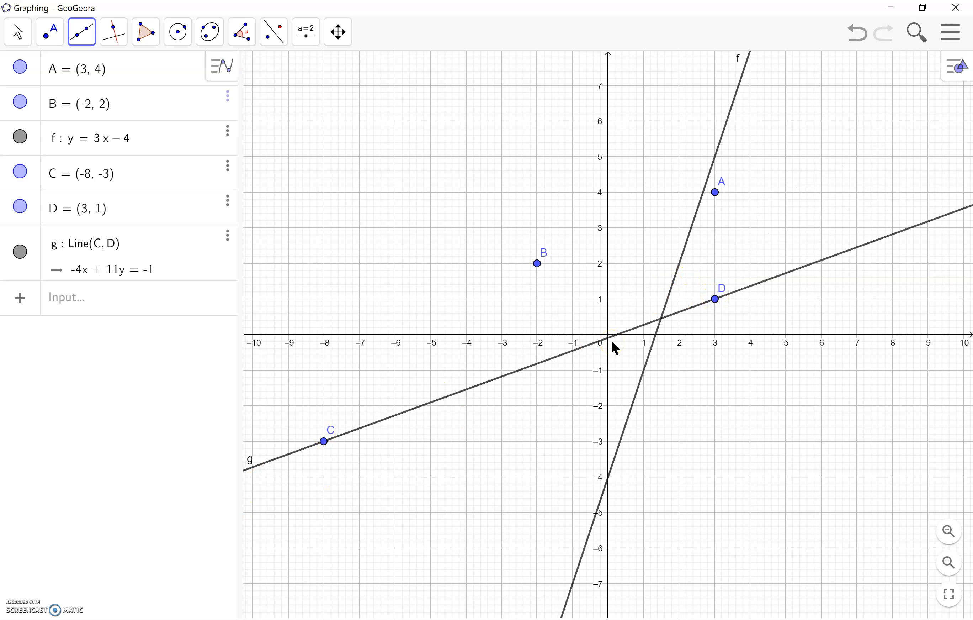
- Redefine f by entering the function f(x) = 2x - 3 in the algebra input
click(82, 301)
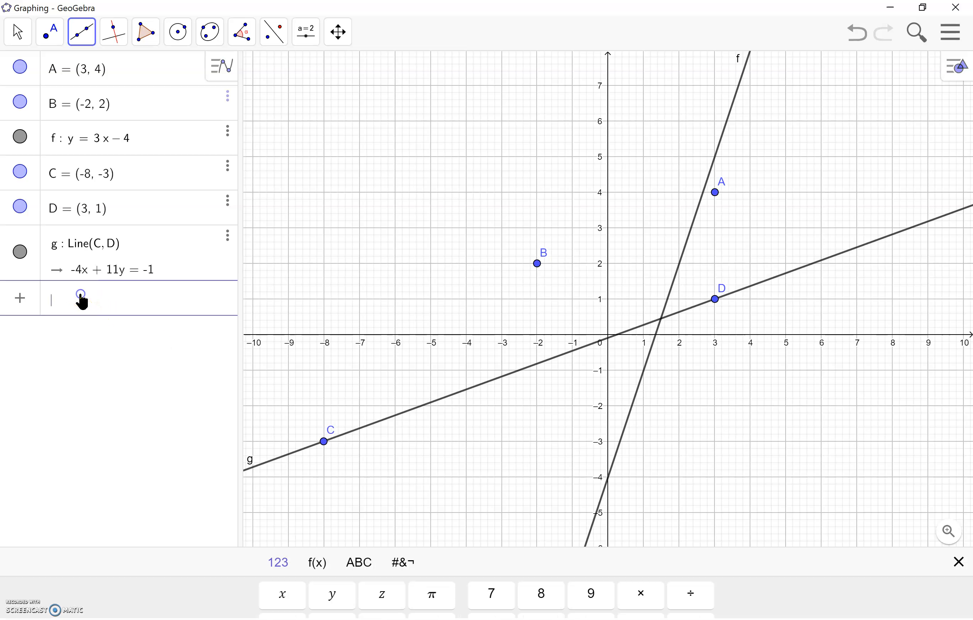
text(F)
key(BackSpace)
text(f(x) =)
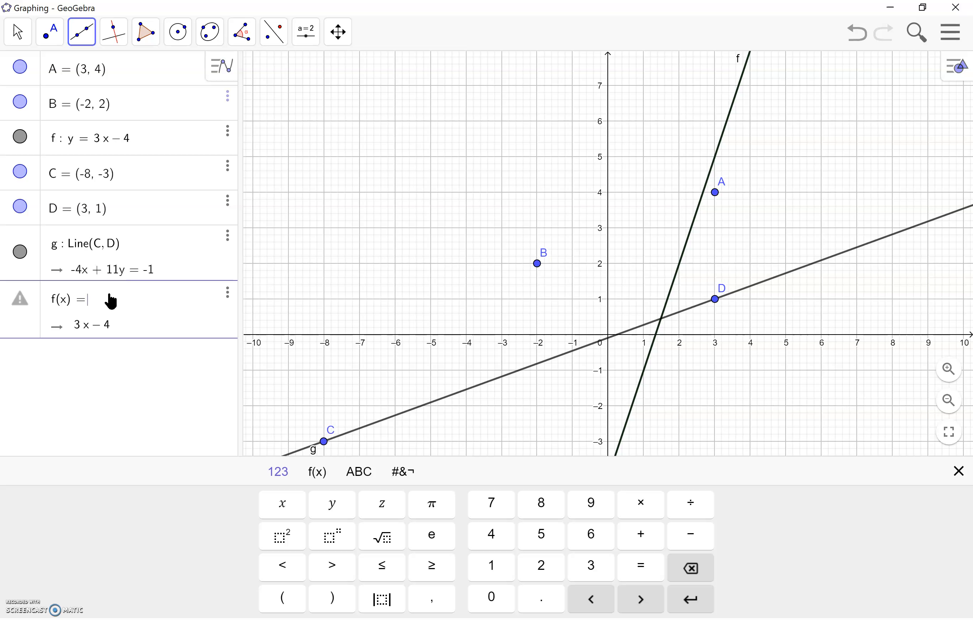
text(2x )
text(+ 3)
key(Return)
click(289, 315)
- Graph the function h(x) = -4x + 1 by entering it in the algebra input
click(108, 282)
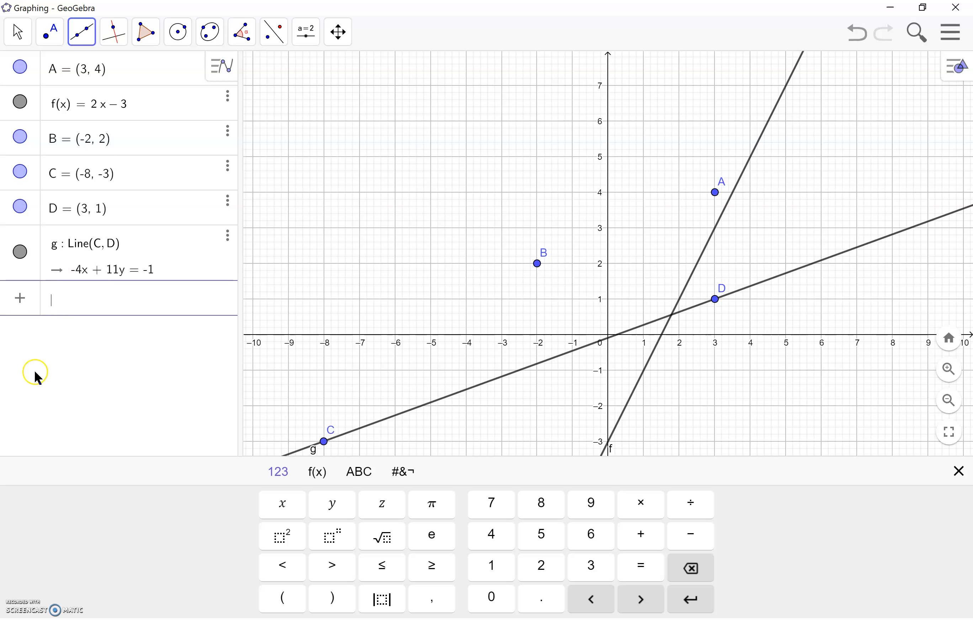
text(h(x))
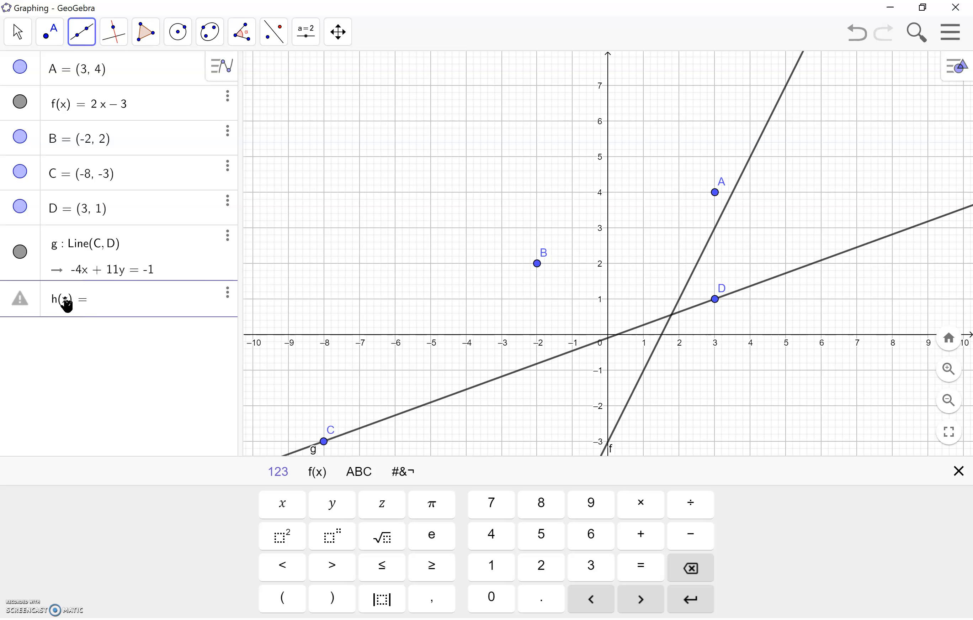
text(=-4x)
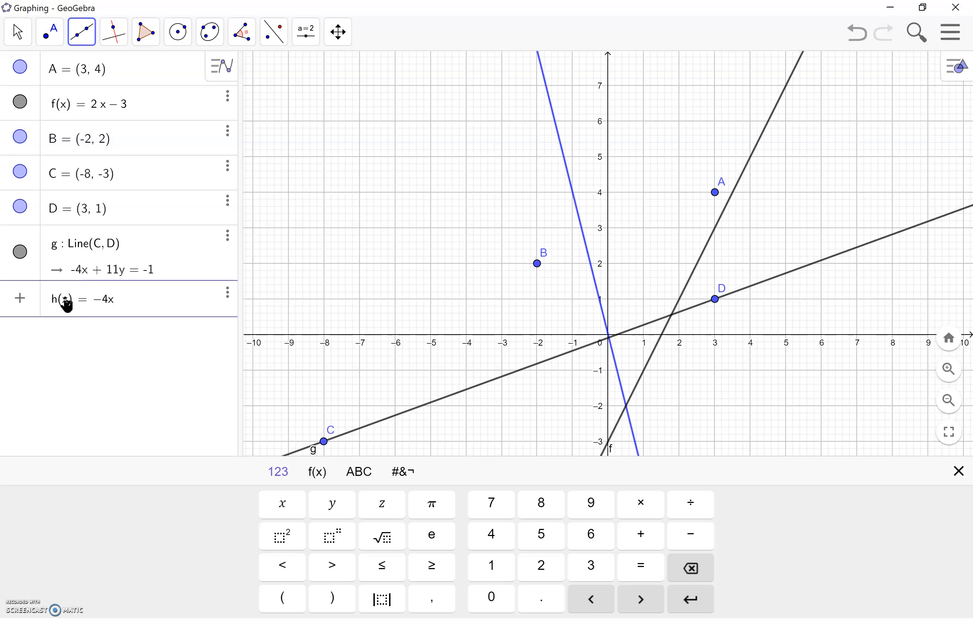
text(+1)
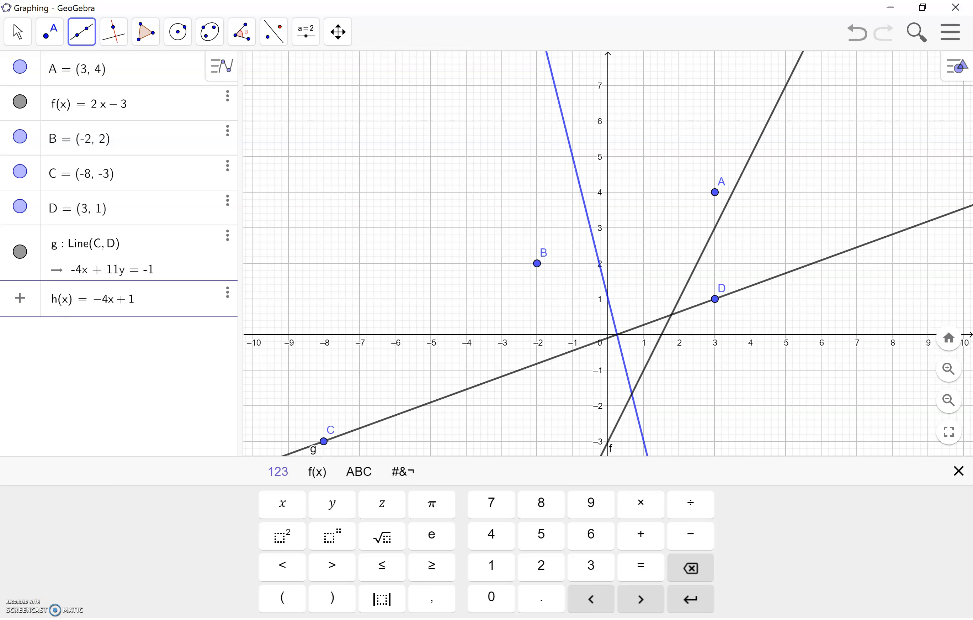
key(Return)
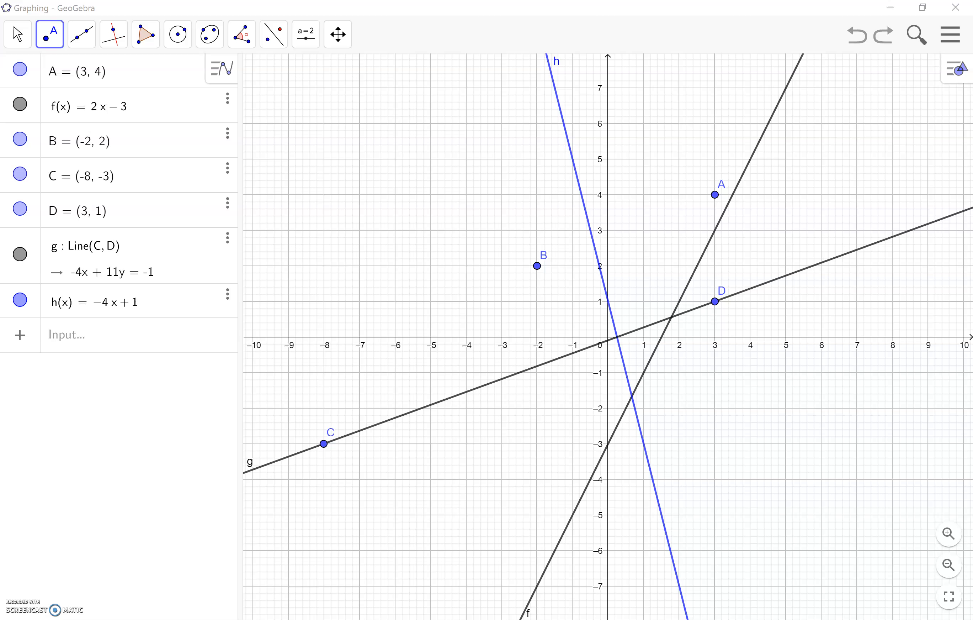
- Hide and show again, one after another, function h, line g and point D on the graph
click(19, 302)
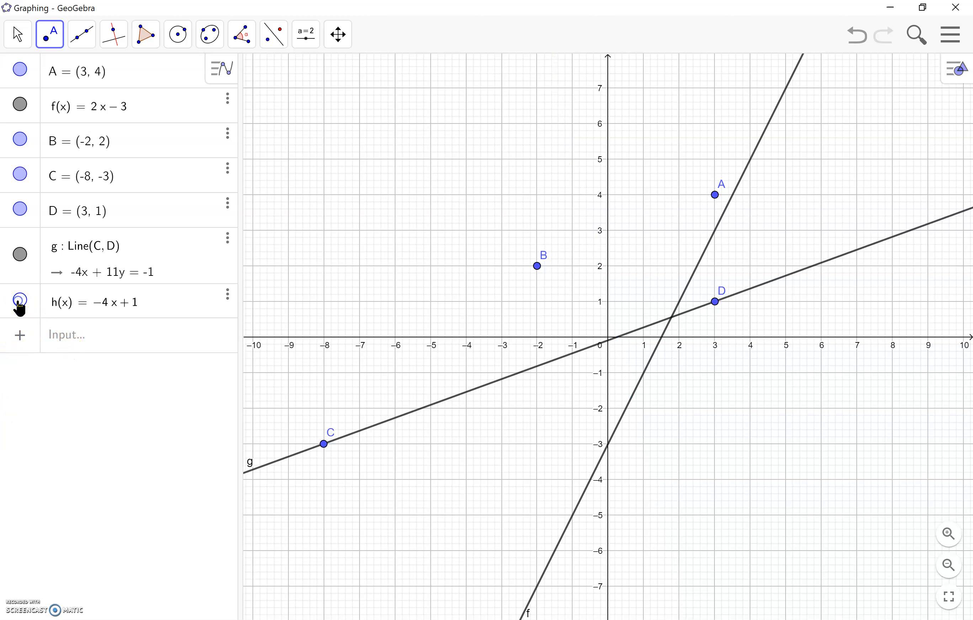
click(19, 301)
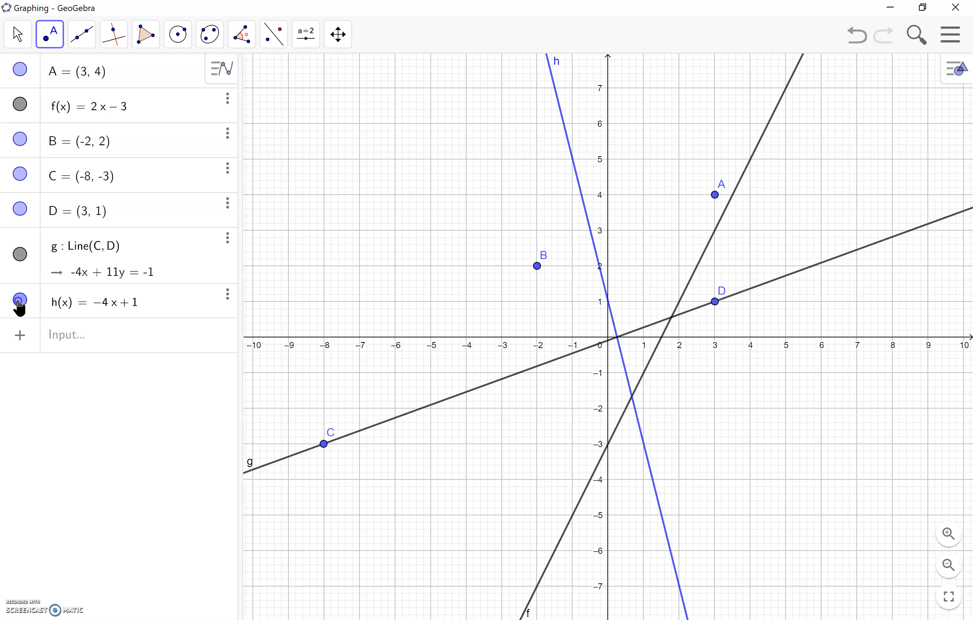
click(20, 254)
click(22, 255)
click(23, 210)
click(24, 210)
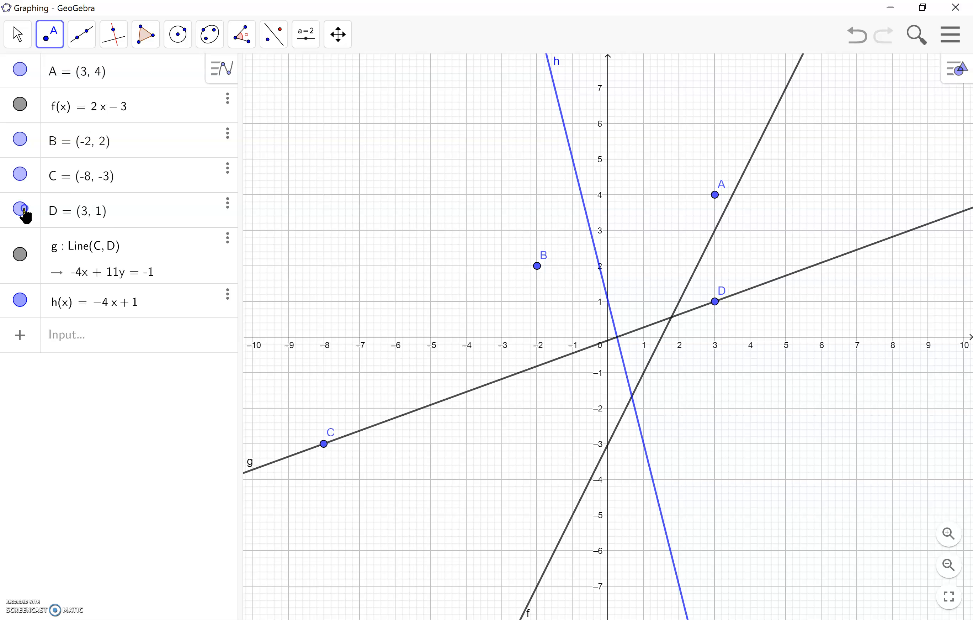
- Delete function h, line g and point D from the algebra list
click(228, 295)
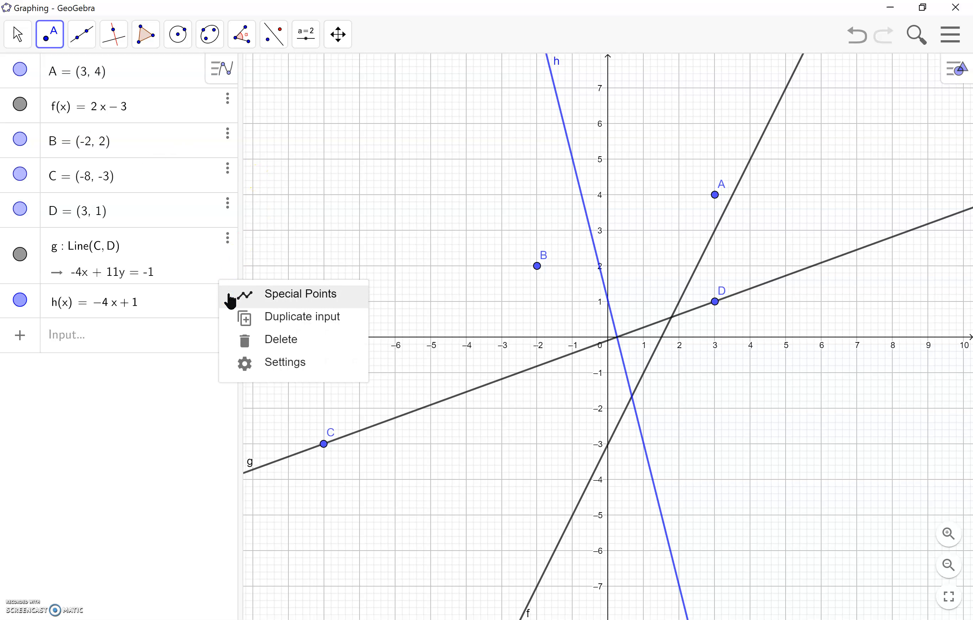
click(272, 343)
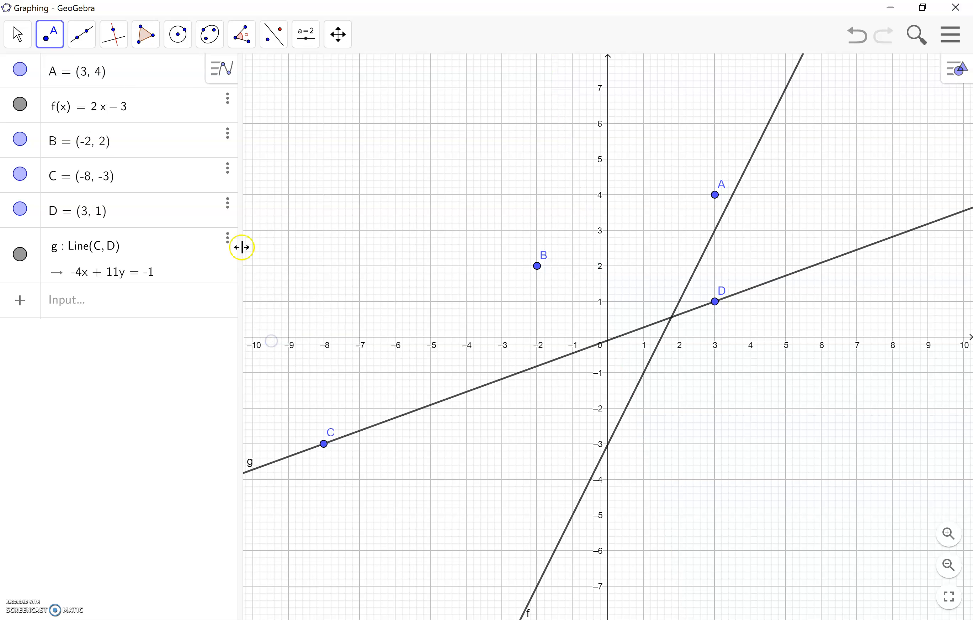
click(230, 242)
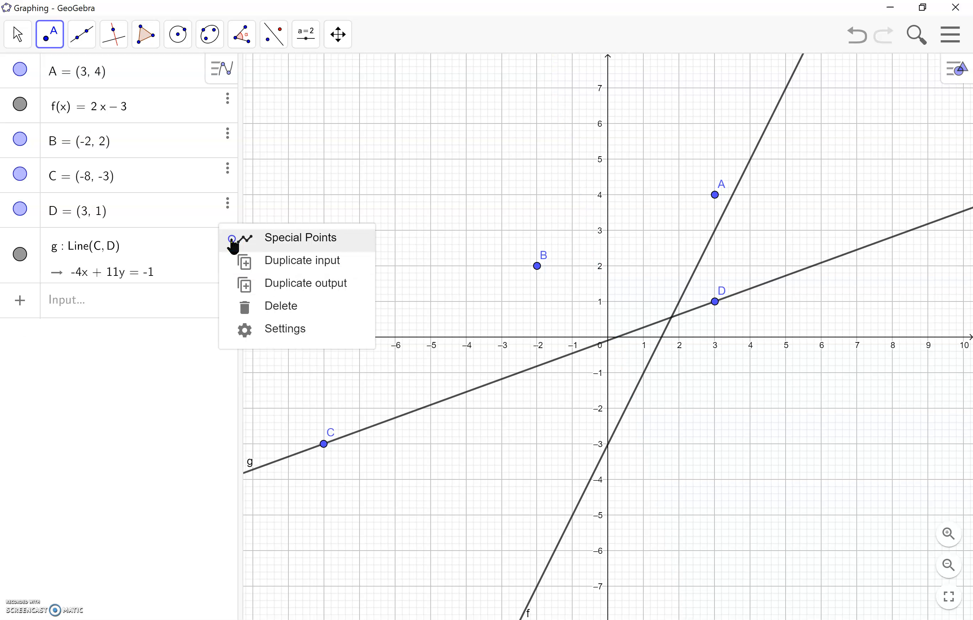
click(272, 304)
click(228, 211)
click(256, 231)
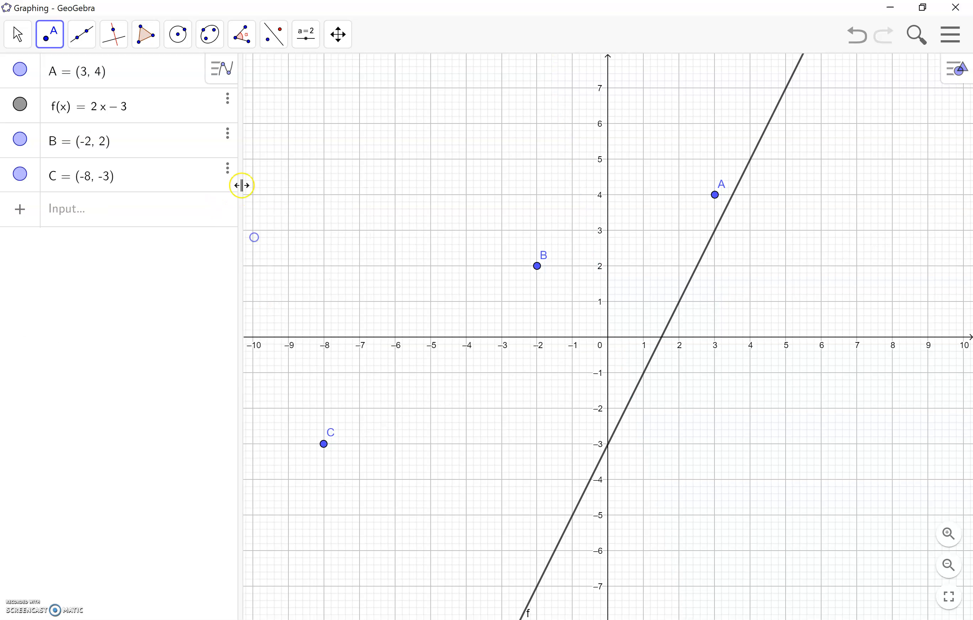
- Delete points C and B and function f, and hide point A on the graph
click(229, 172)
click(250, 192)
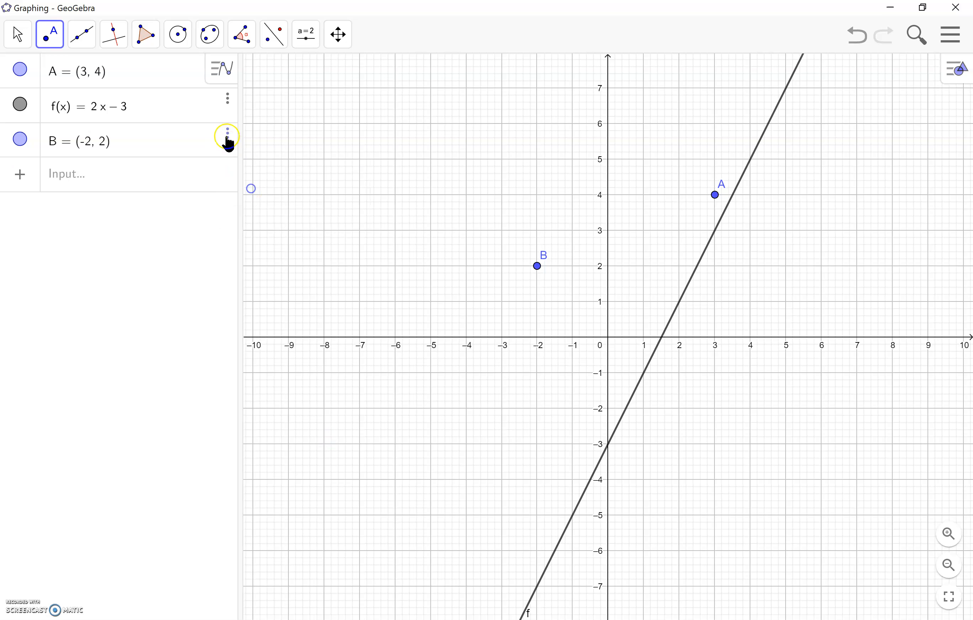
click(227, 139)
click(250, 157)
click(228, 99)
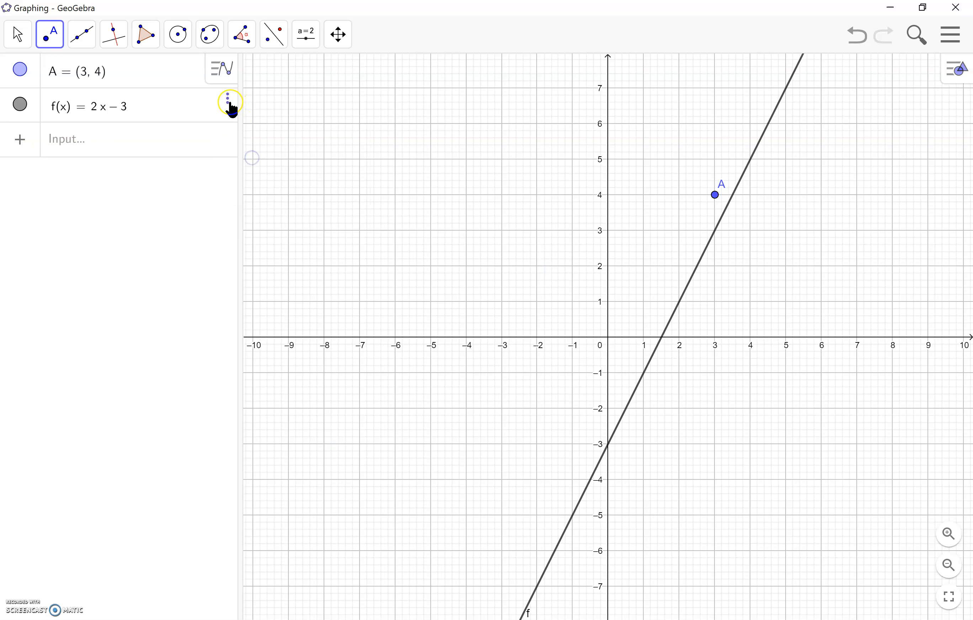
click(273, 143)
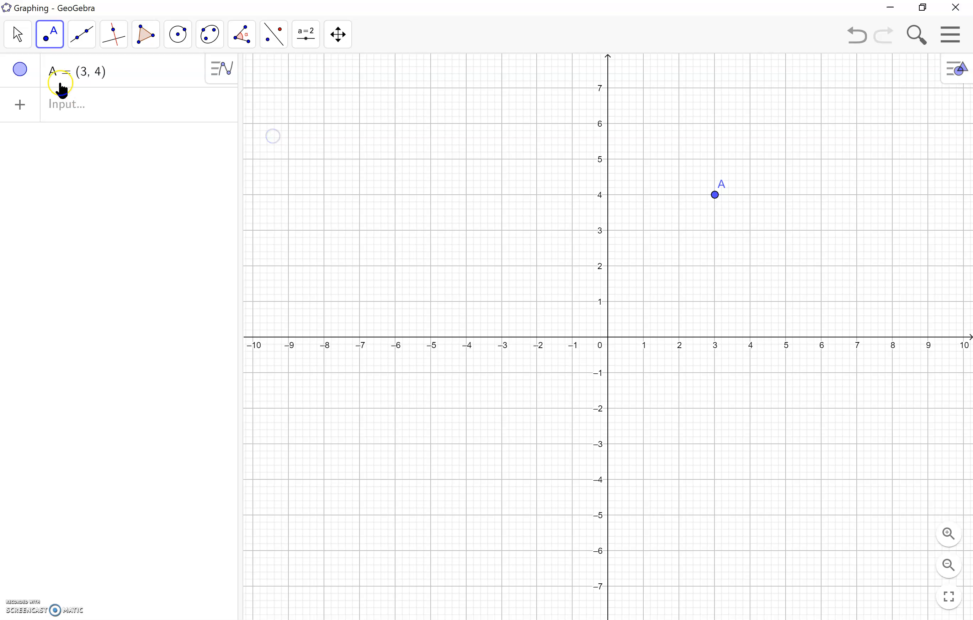
click(21, 73)
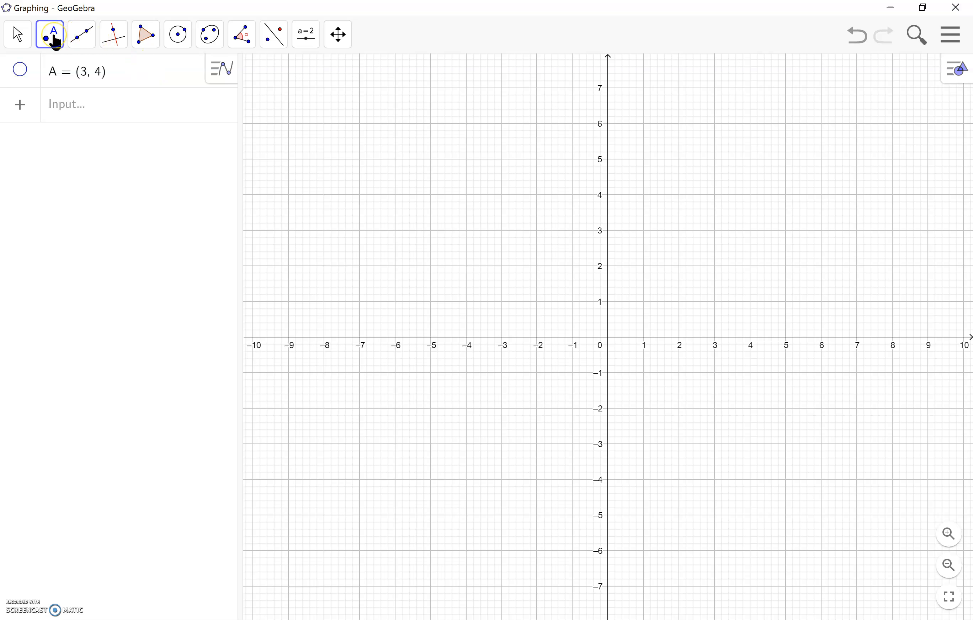
- Graph the parabola y = x^2 + 5 by entering its equation in the algebra input
click(98, 110)
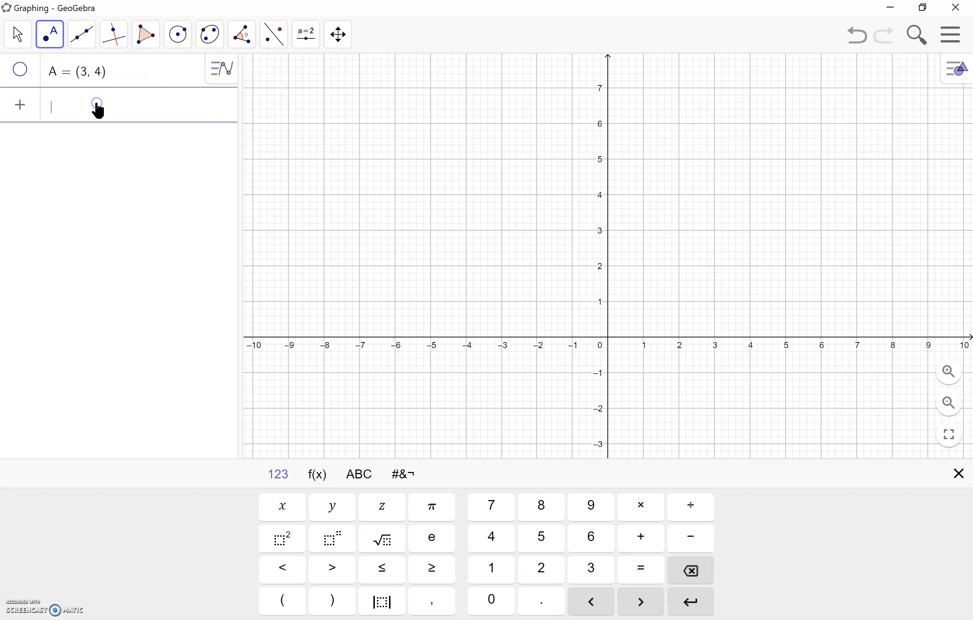
text(y=)
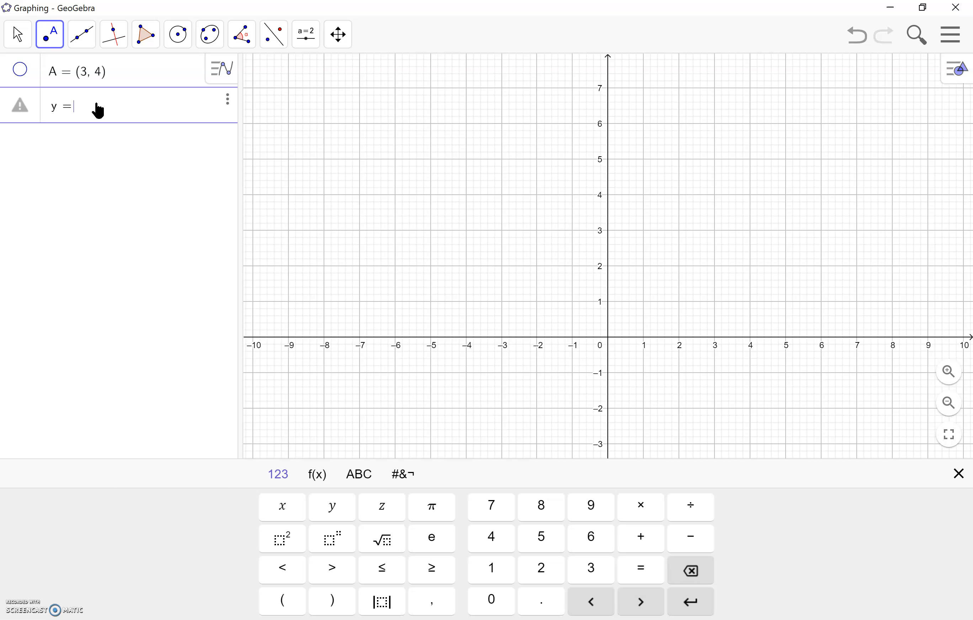
text(x)
text(^)
key(BackSpace)
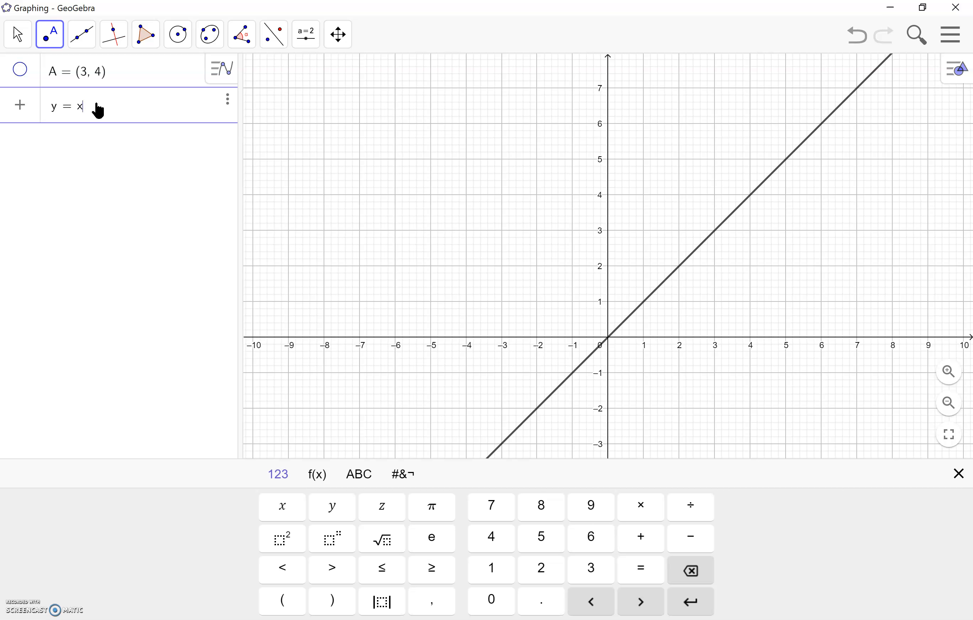
text(^2 )
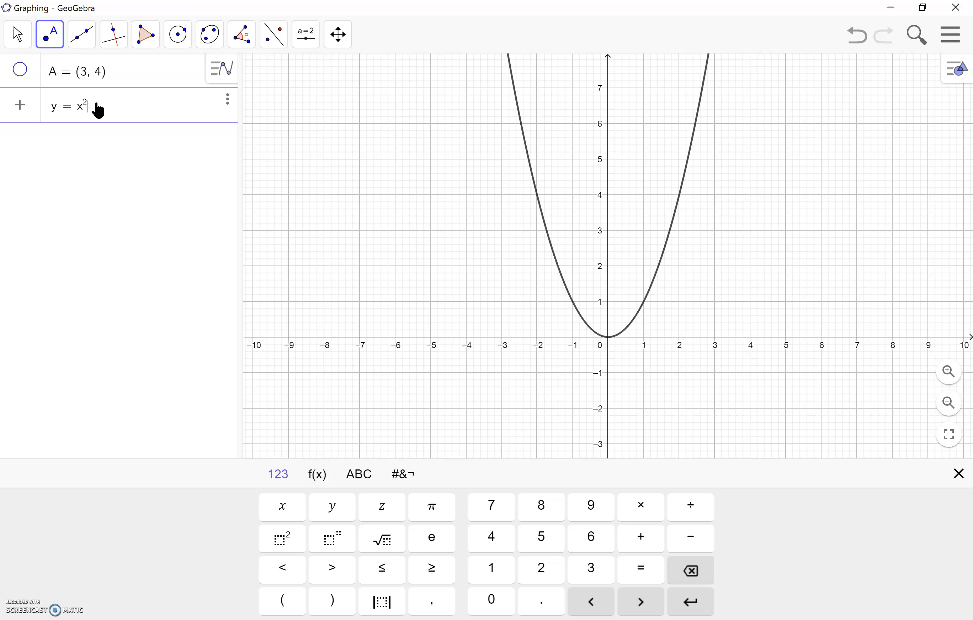
text(+ 5)
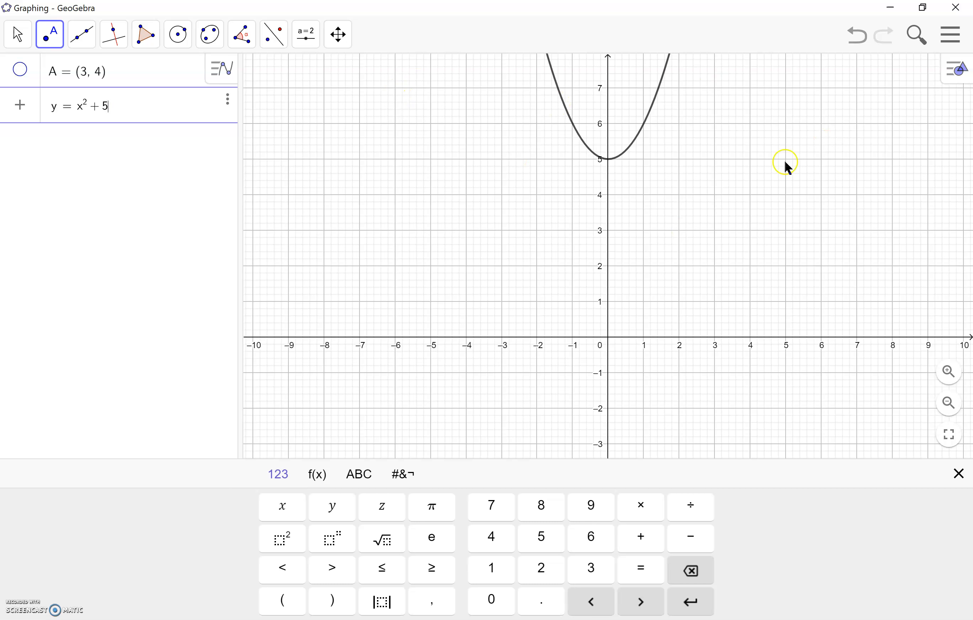
- Pan the graph with the Move tool to view the parabola up to about y = 16
click(19, 40)
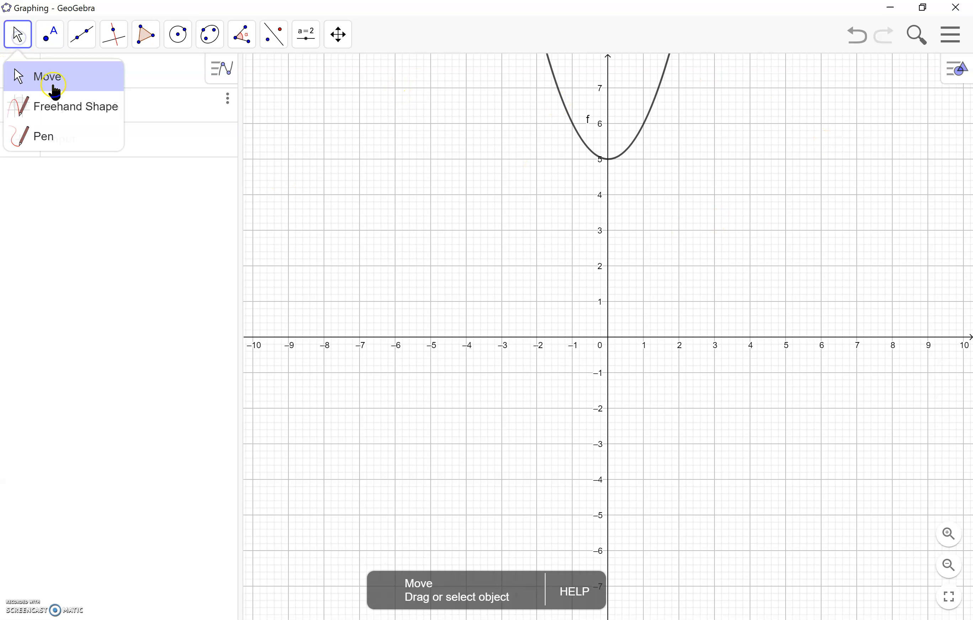
click(53, 85)
drag(751, 127, 736, 423)
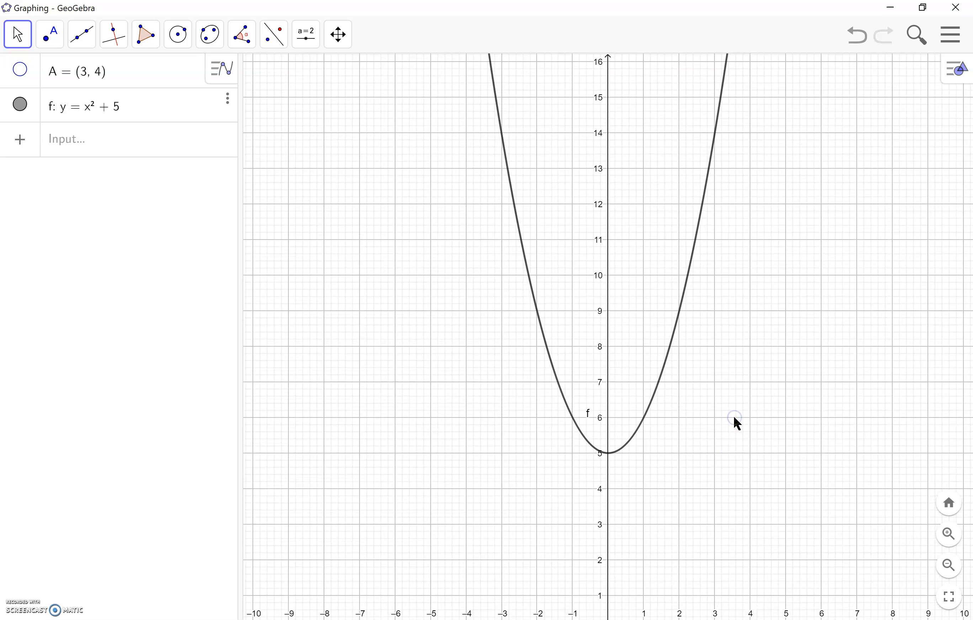
- Mark the vertex of the parabola y = x^2 + 5 using the Extremum tool
click(949, 565)
click(949, 566)
click(949, 566)
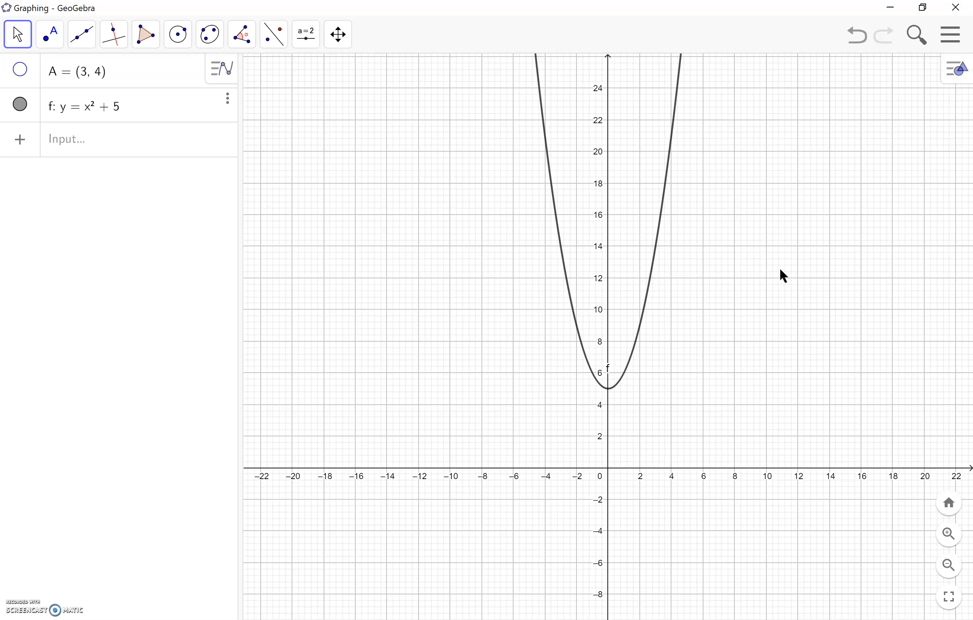
click(50, 36)
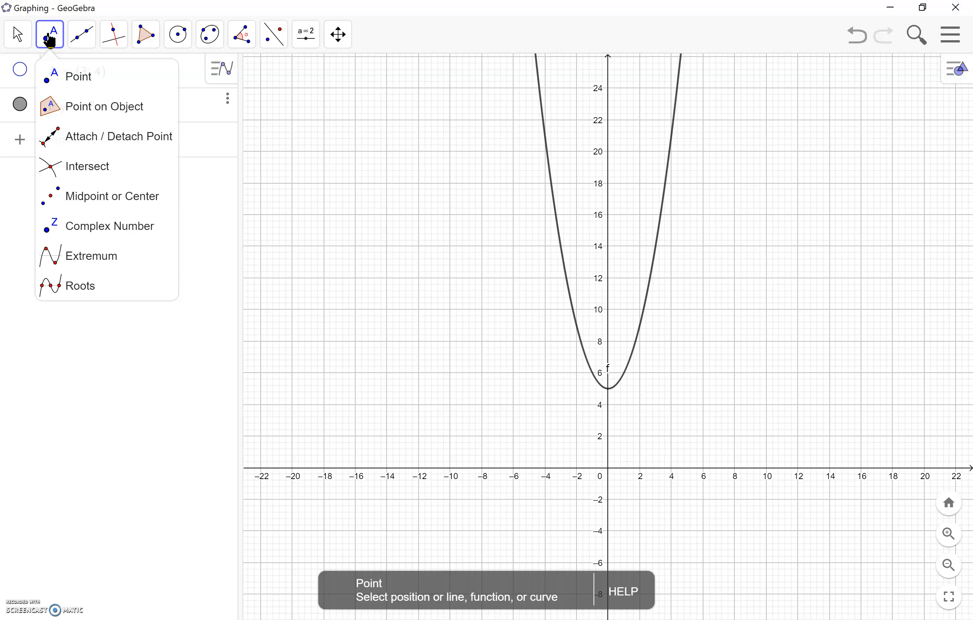
click(71, 266)
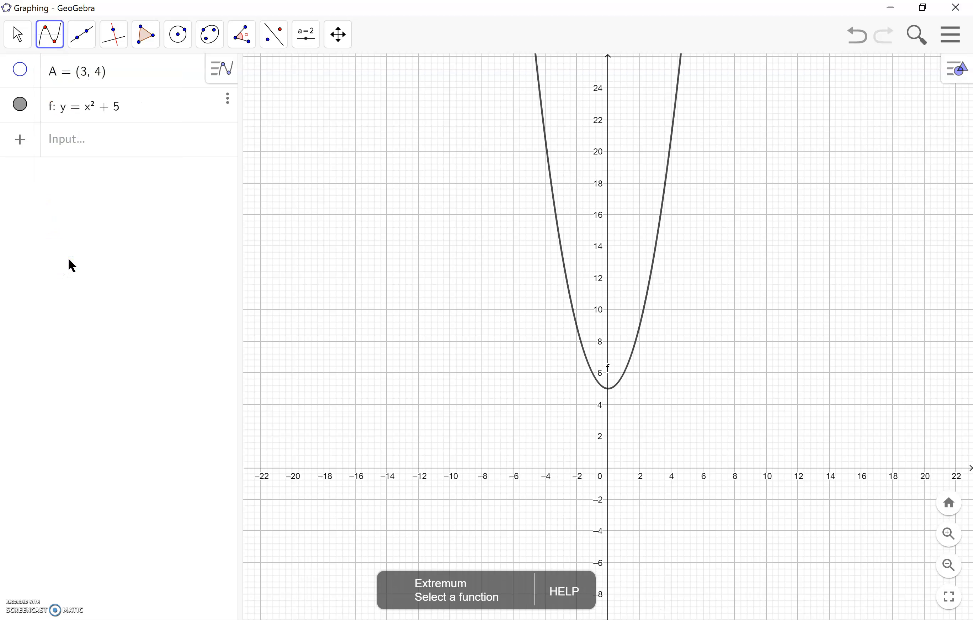
click(611, 386)
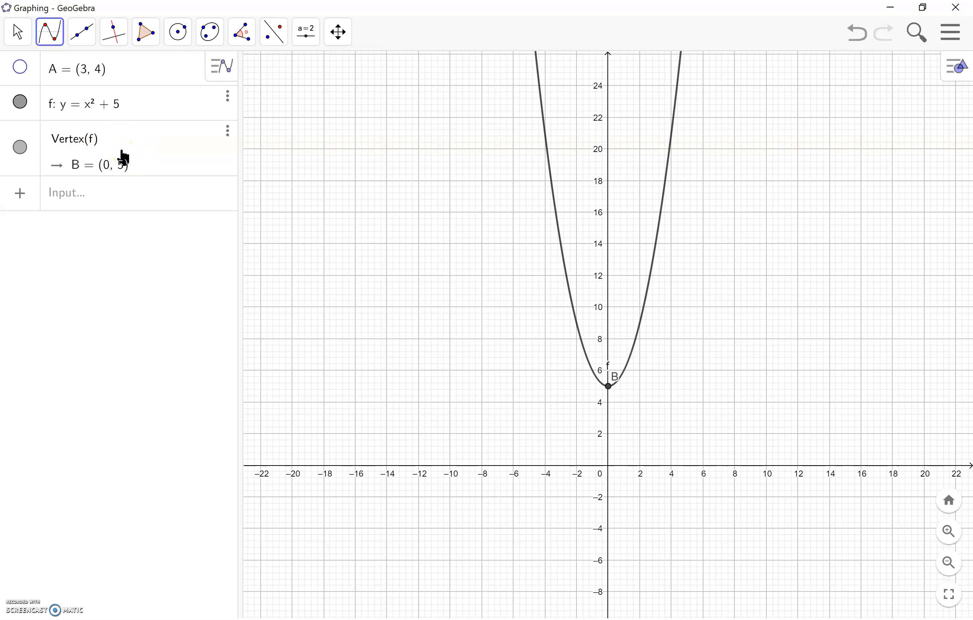
- Apply the Roots tool to the parabola y = x^2 + 5
click(52, 33)
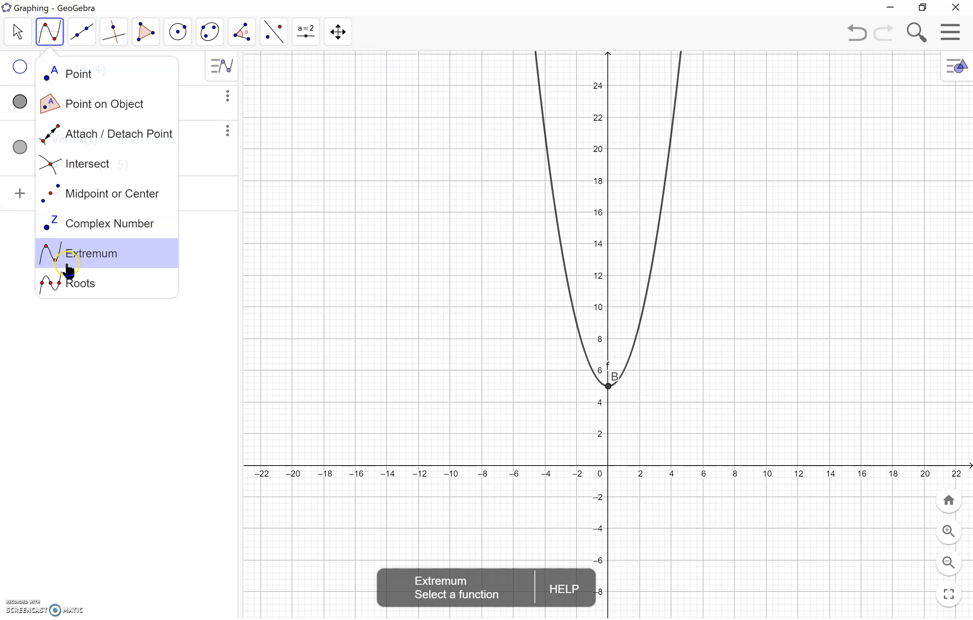
click(73, 285)
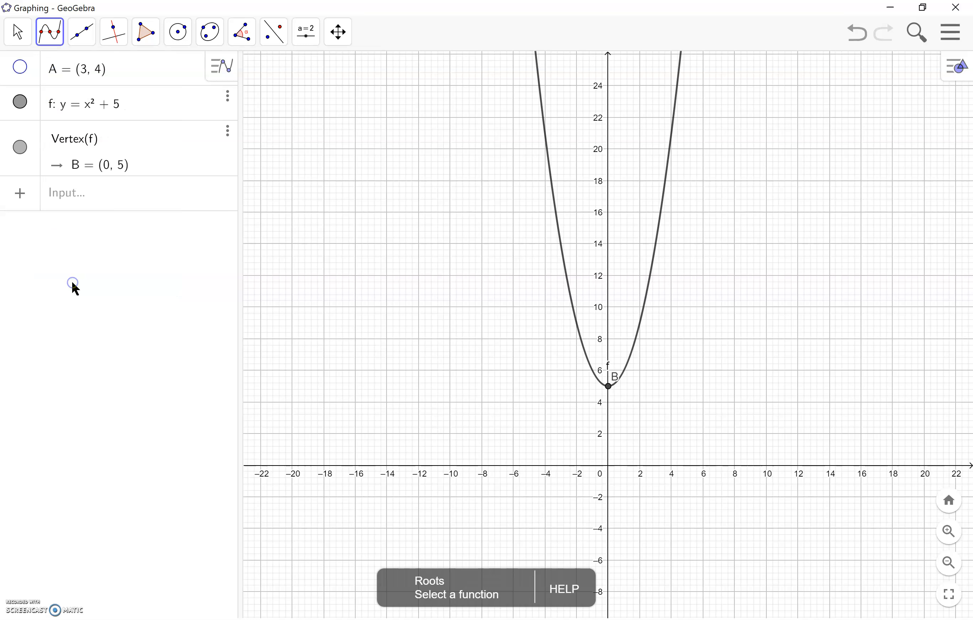
click(564, 253)
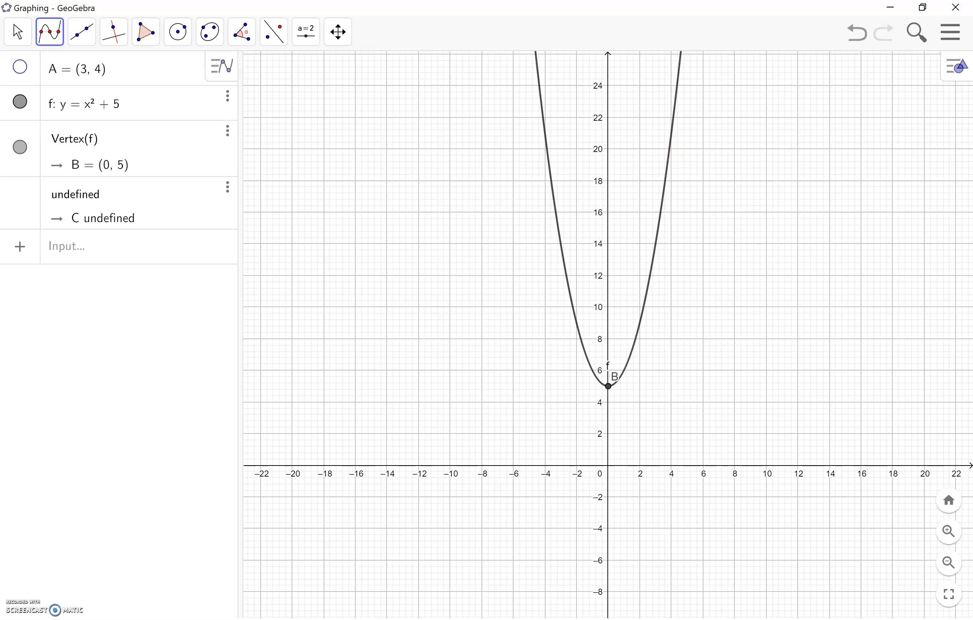
- Change the parabola's equation to y = x^2 - 5 and close the on-screen keyboard
click(108, 110)
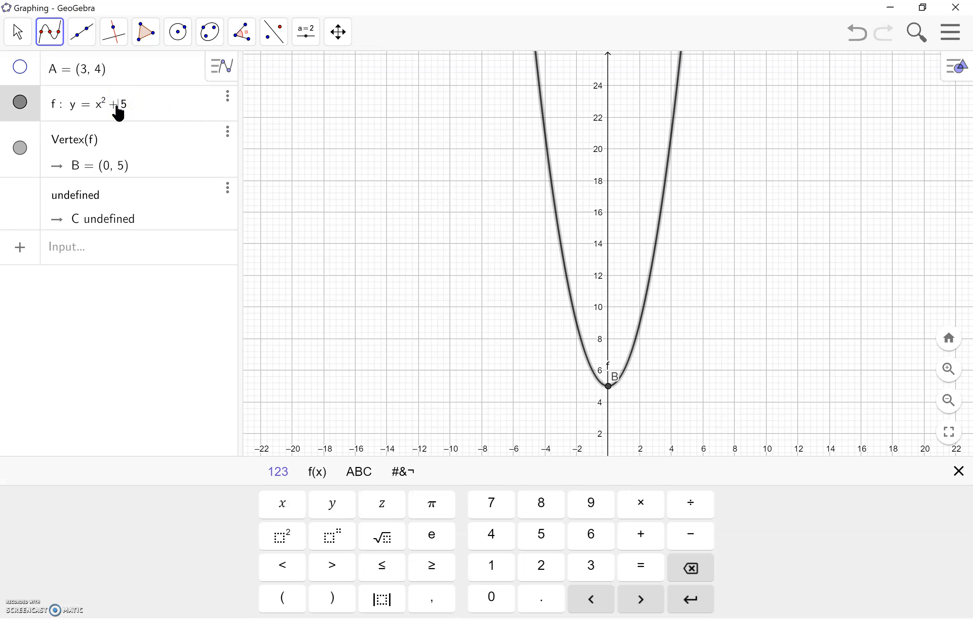
text(-)
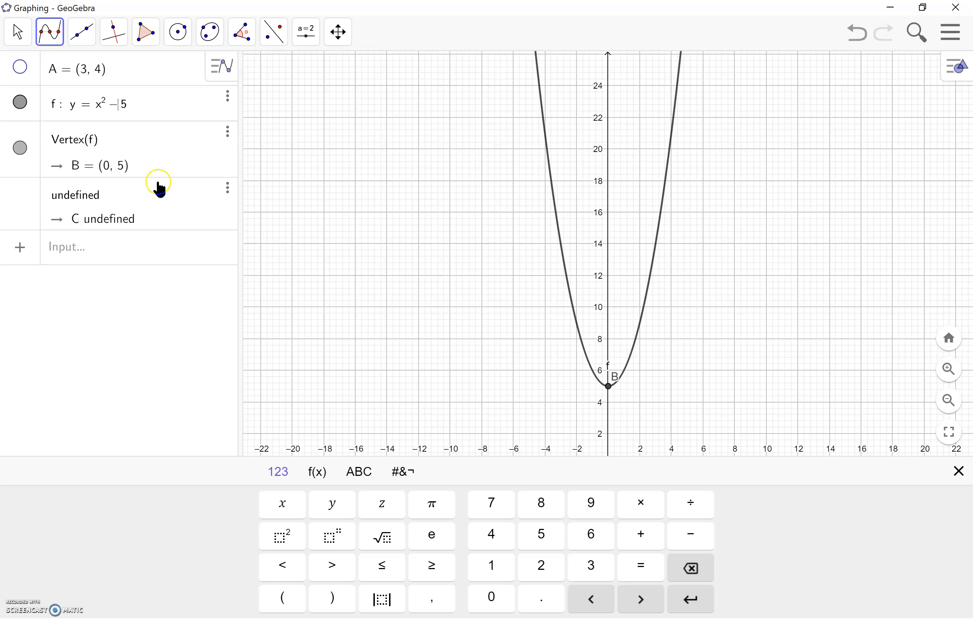
key(Return)
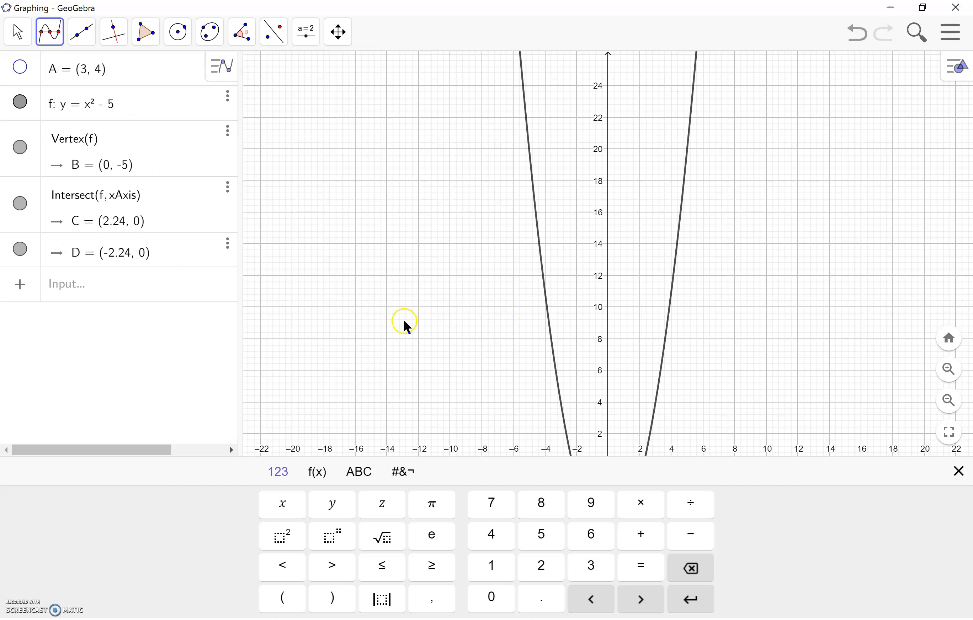
click(388, 238)
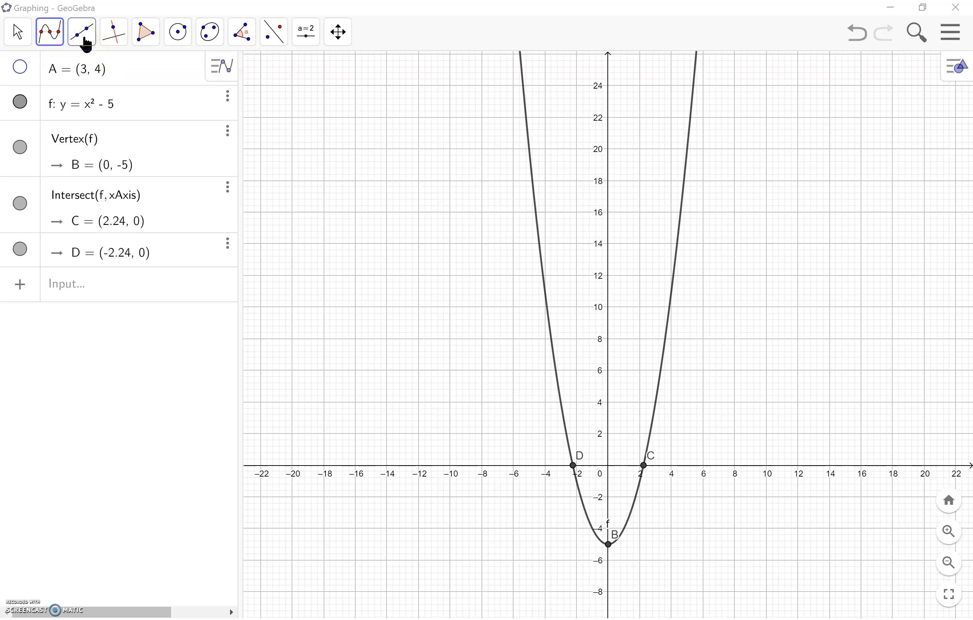
- Place complex numbers at -12 + 10i, about 13.73 + 11.7i, and on the parabola at about 4.29 + 13.42i
click(52, 38)
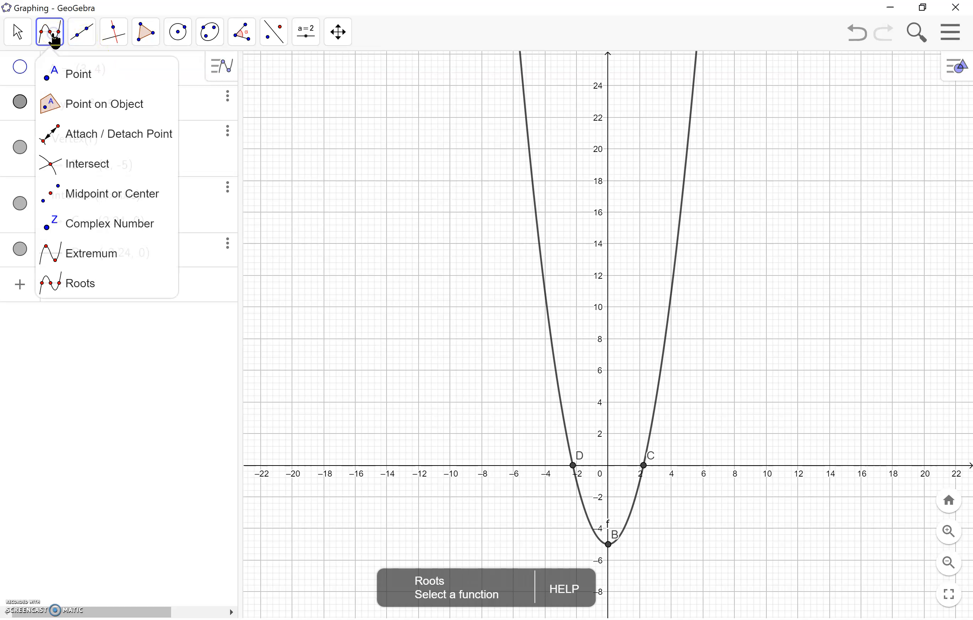
click(87, 220)
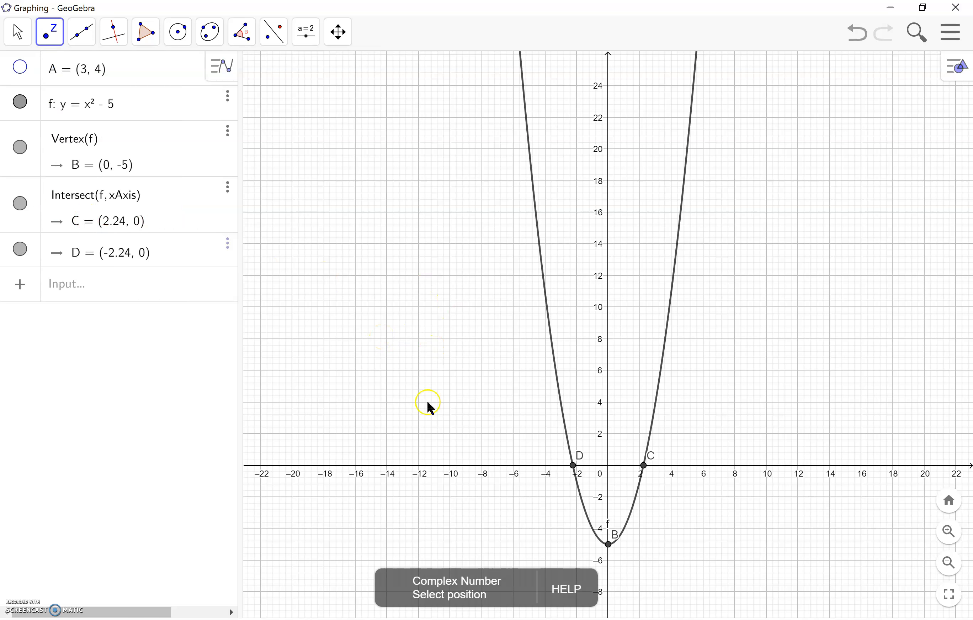
click(419, 307)
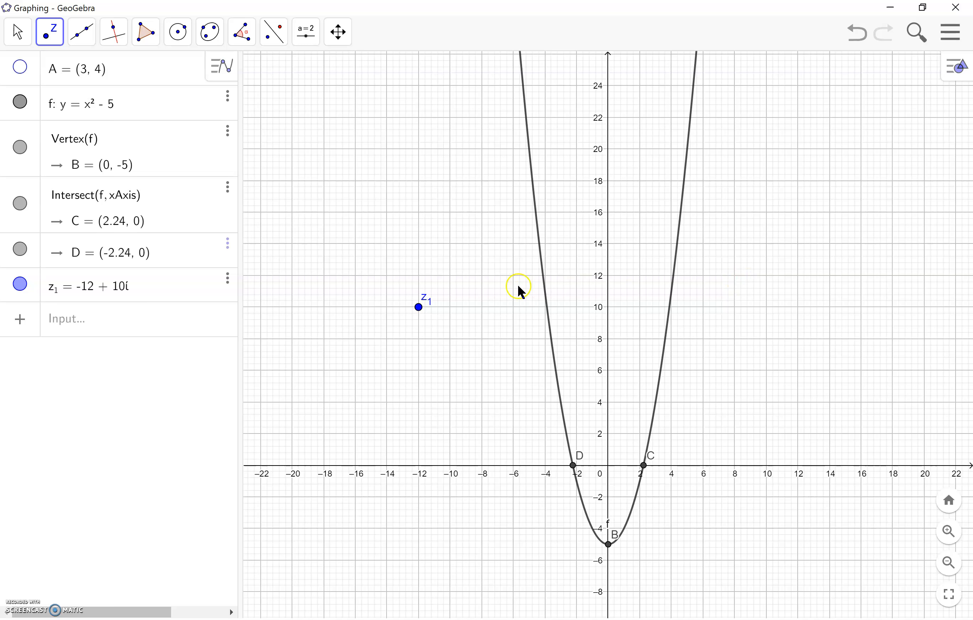
click(825, 280)
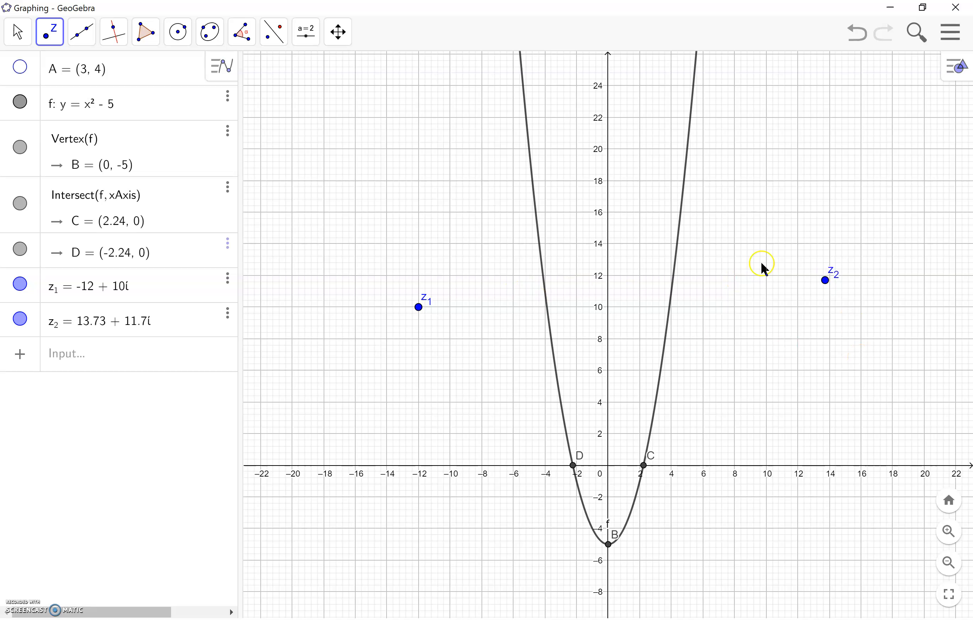
click(678, 254)
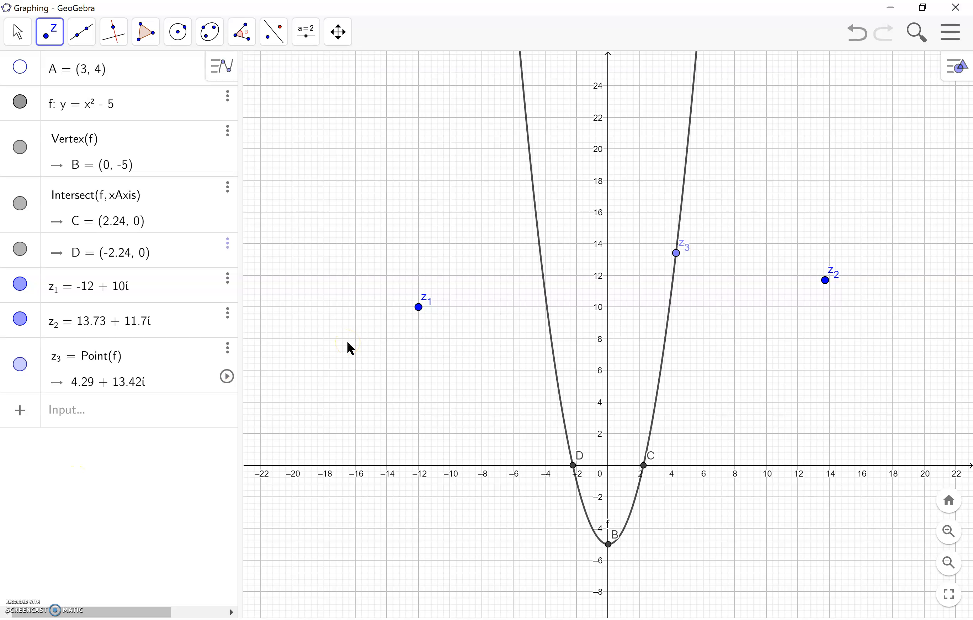
- Delete the three complex numbers z3, z2 and z1 from the algebra list
click(228, 348)
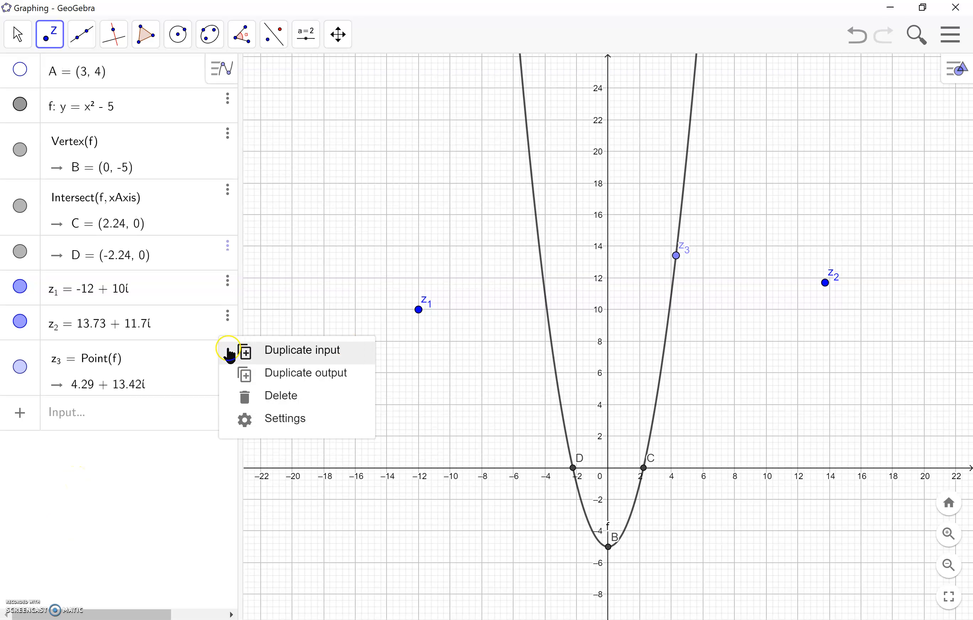
click(249, 398)
click(227, 316)
click(247, 338)
click(228, 280)
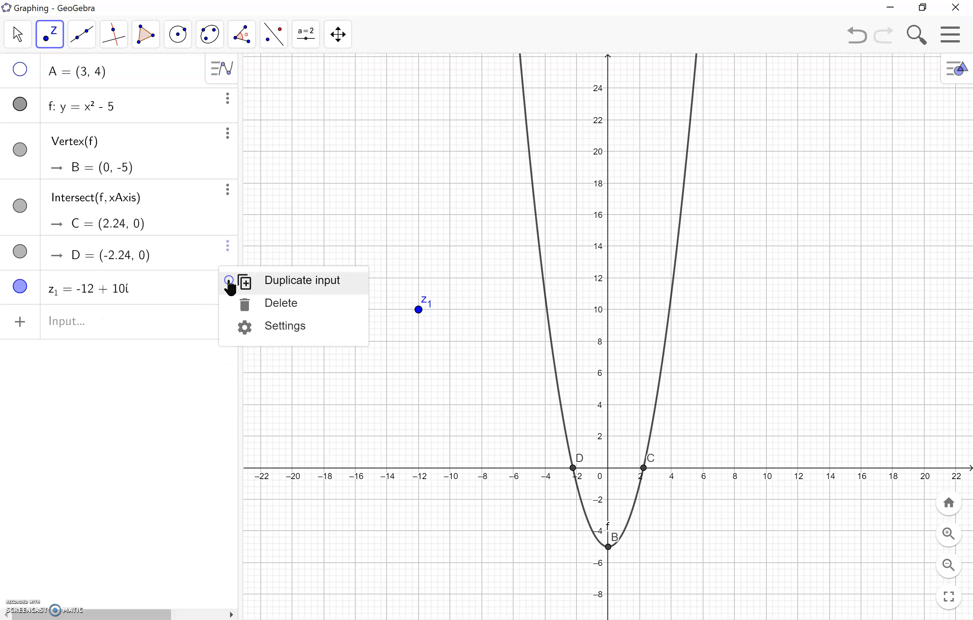
click(254, 303)
- Delete the x-axis intersection points, the vertex point and the parabola f from the algebra list
click(228, 246)
click(251, 268)
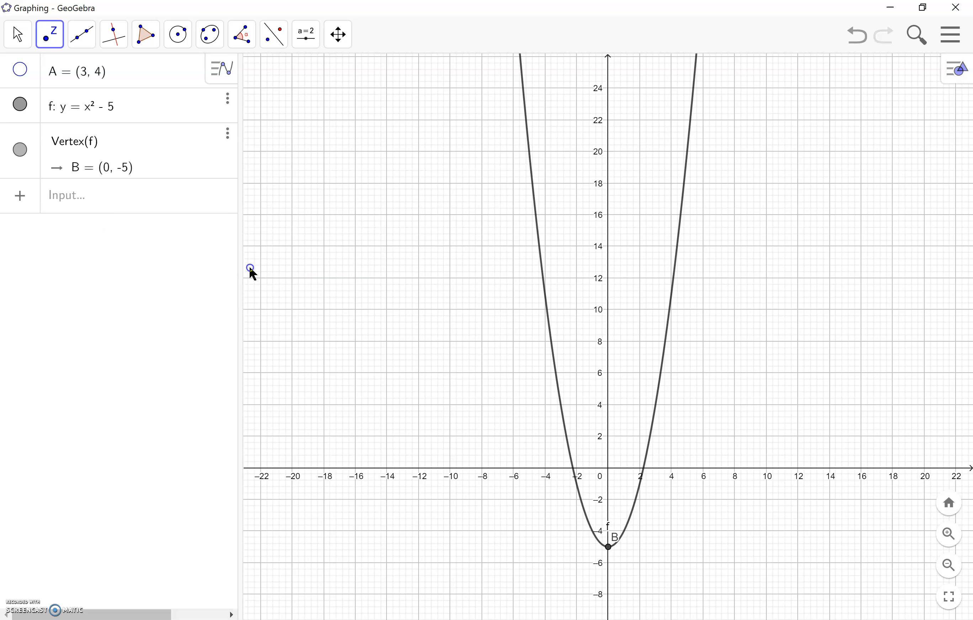
click(227, 136)
click(260, 178)
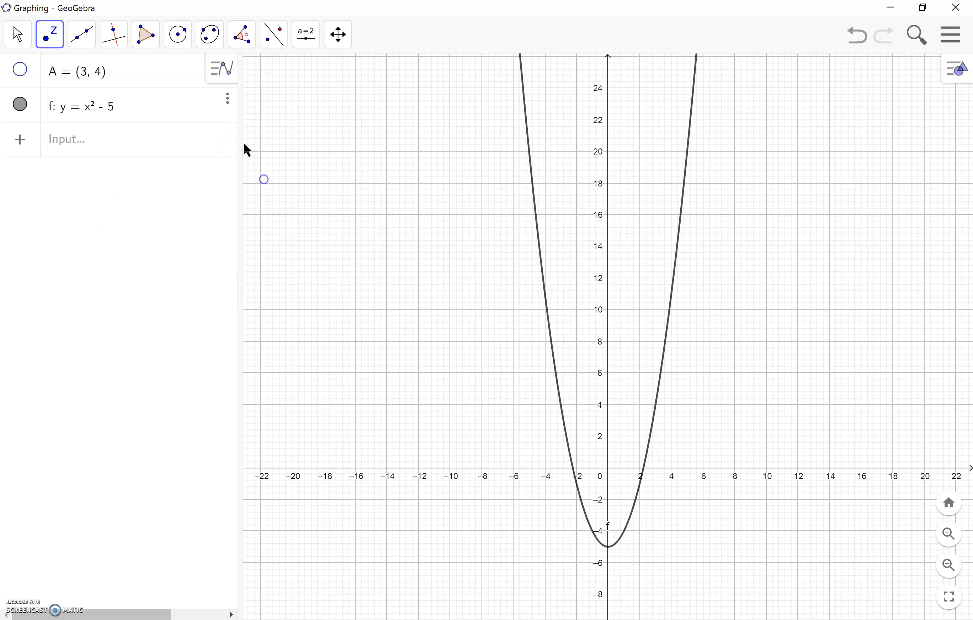
click(227, 98)
click(263, 145)
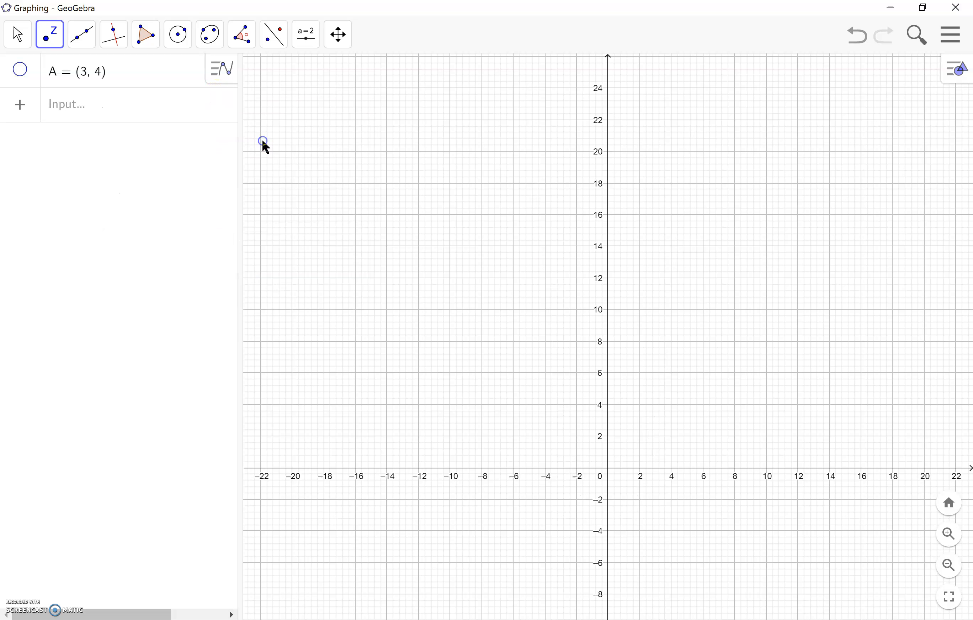
- Draw a line parallel to the x-axis through a new point at about (-9.14, 14.09)
click(88, 39)
click(82, 40)
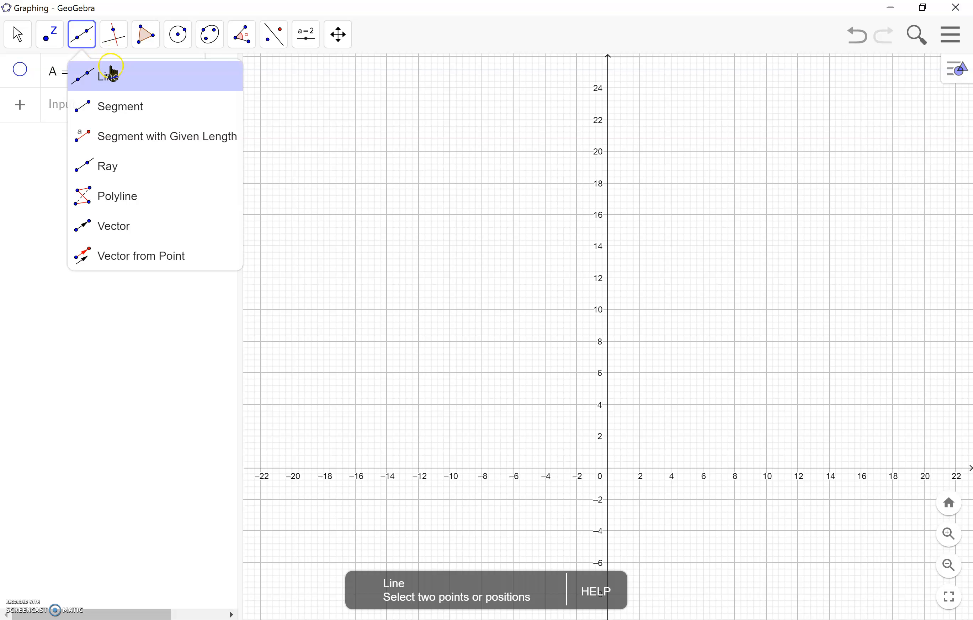
mouse_move(117, 39)
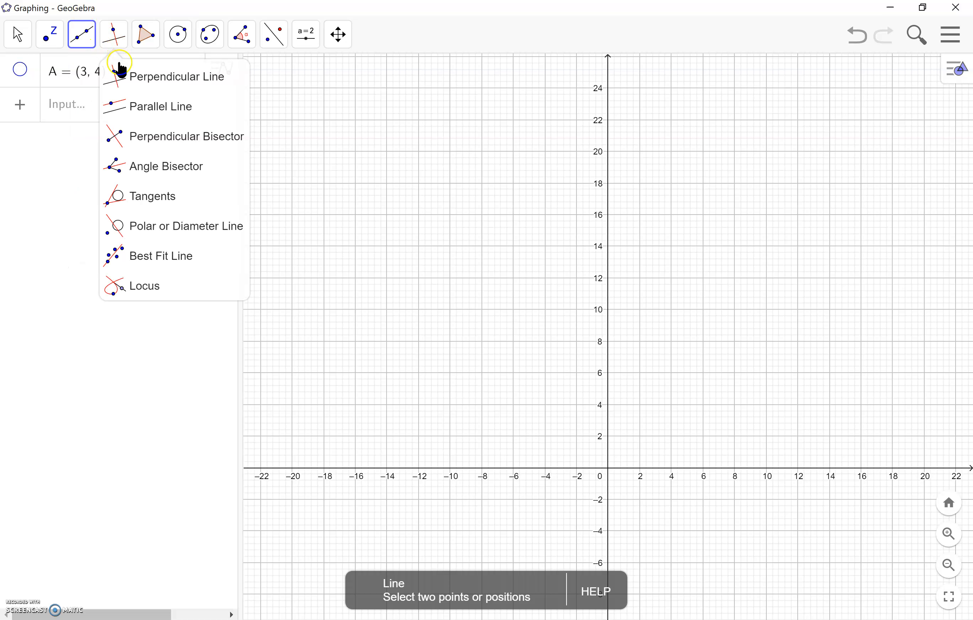
click(125, 81)
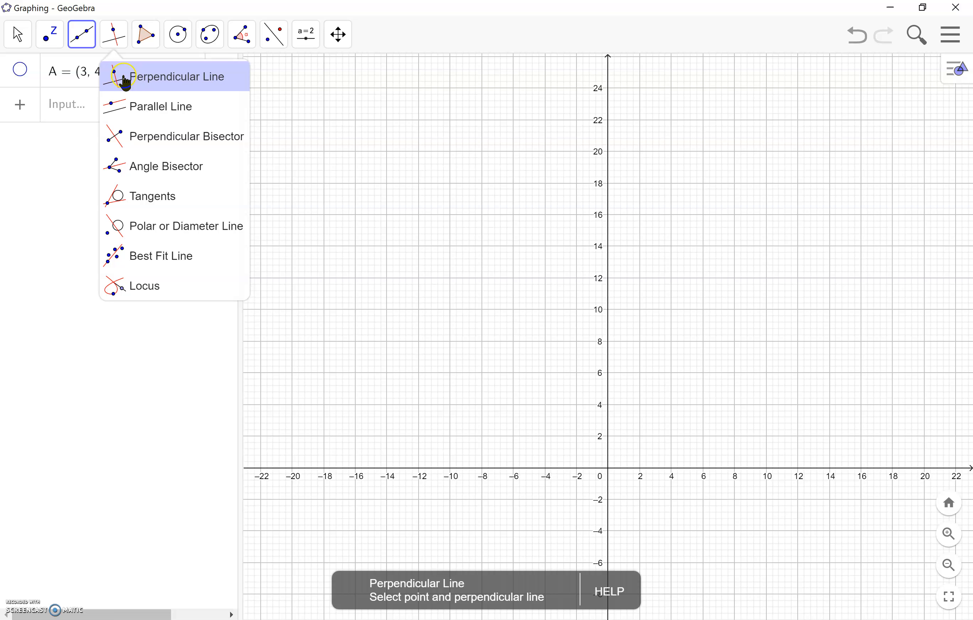
click(138, 110)
click(464, 246)
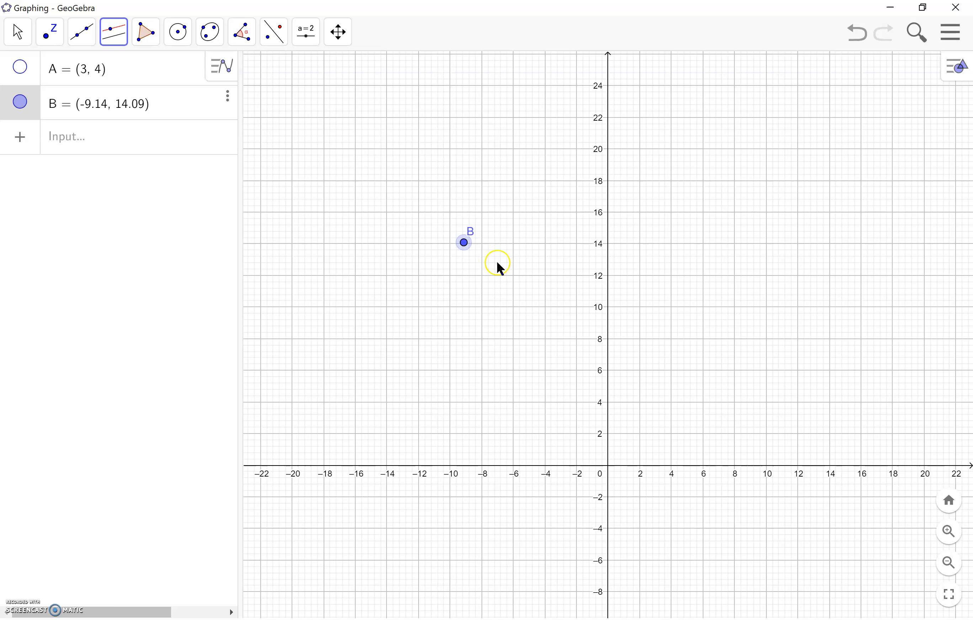
click(512, 466)
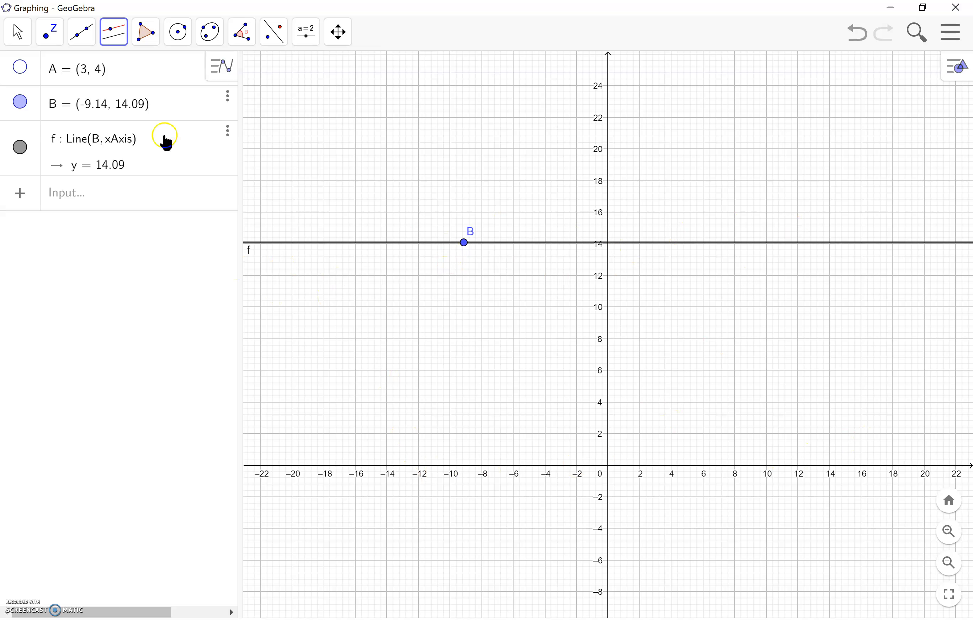
- Draw a line through two new points at about (-15.53, 11.93) and (-10.62, 0.59)
click(88, 35)
click(106, 74)
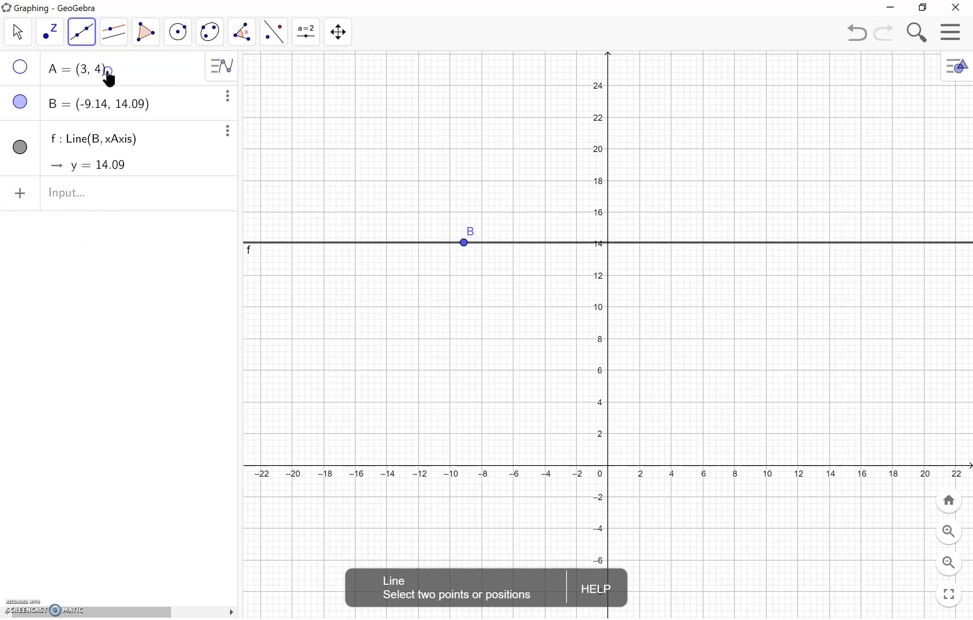
click(362, 276)
click(440, 457)
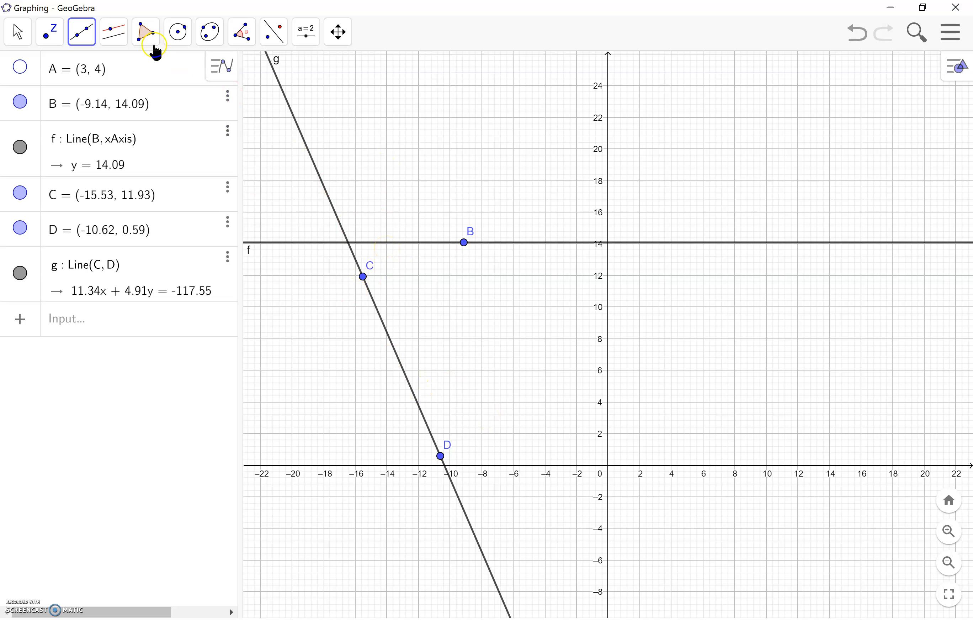
- Draw a line parallel to line g through a new point at about (-5.22, 7.83)
click(125, 36)
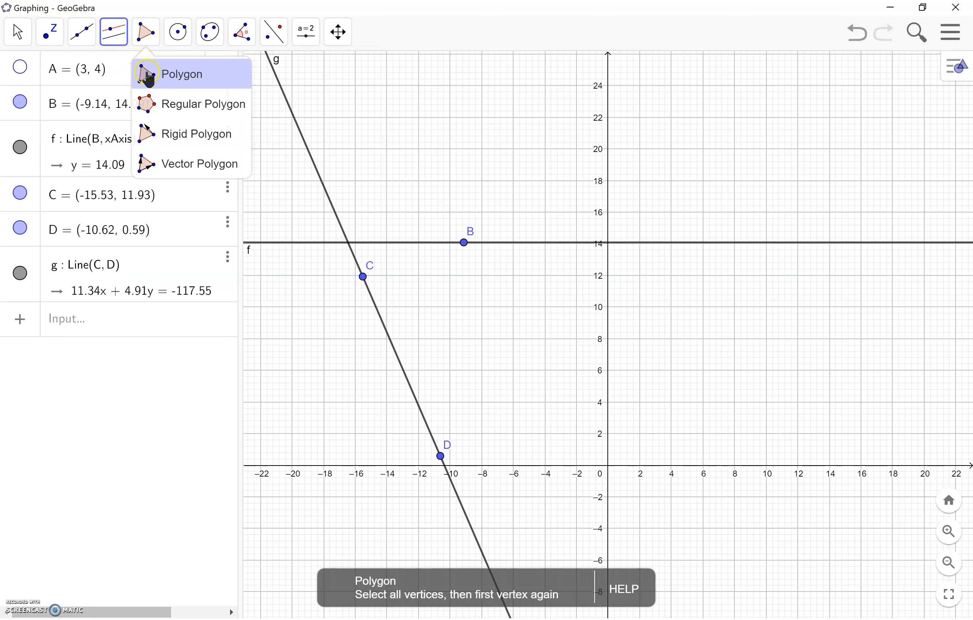
click(137, 104)
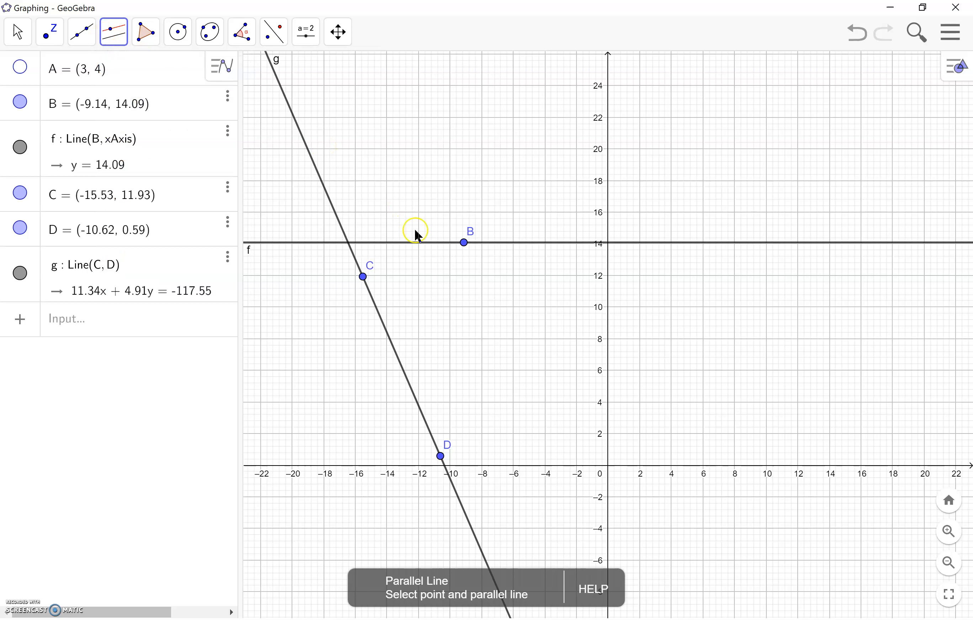
click(527, 342)
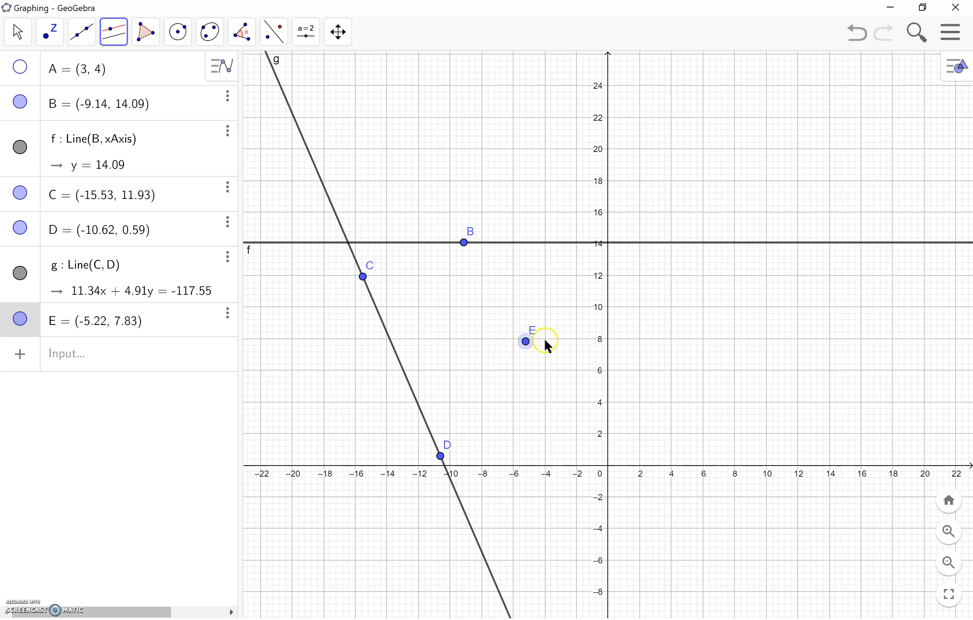
click(389, 336)
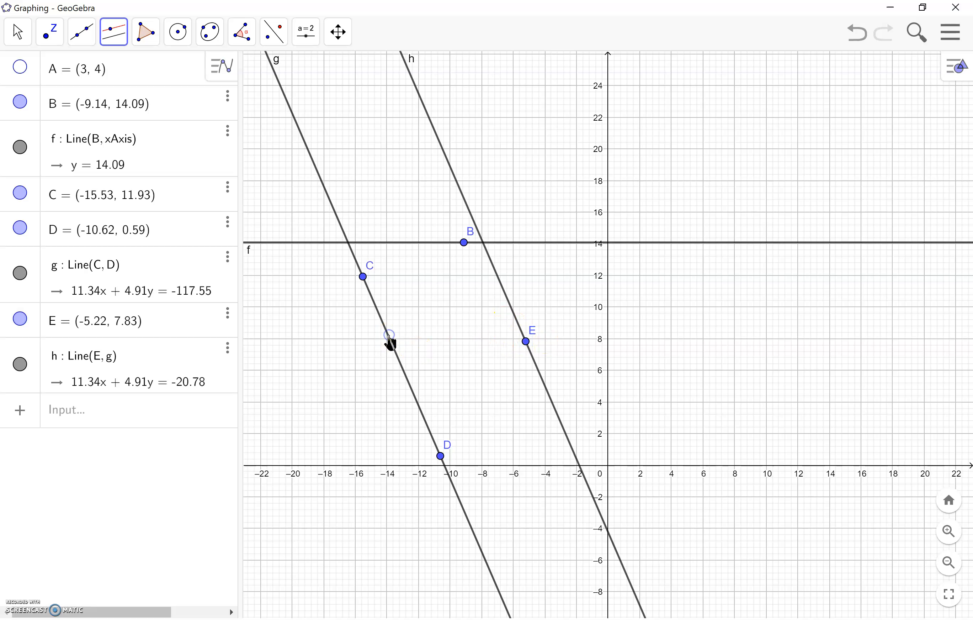
click(538, 388)
- Draw a line perpendicular to line h through a new point at (10, 6)
click(116, 35)
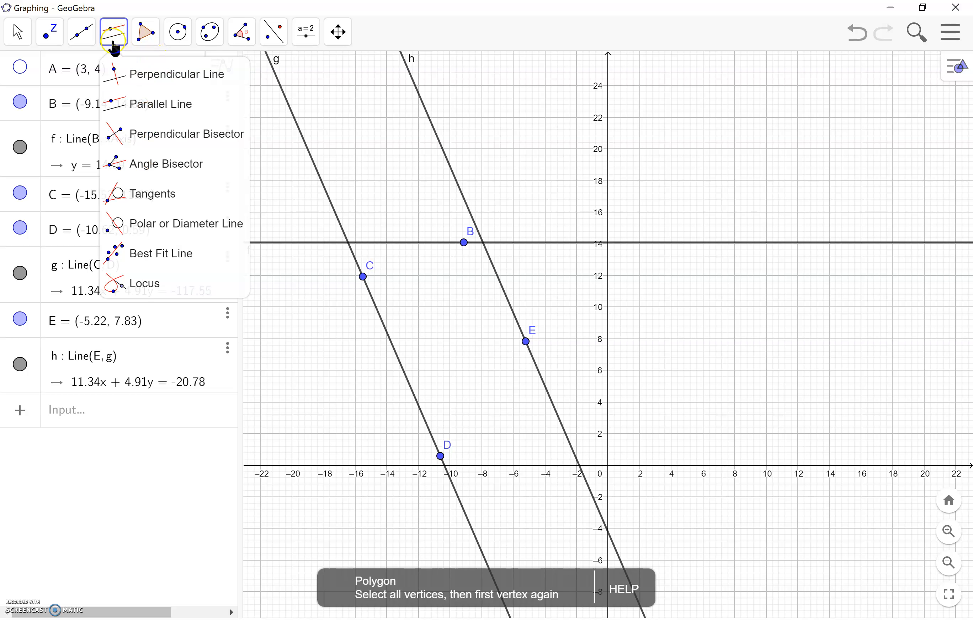
click(128, 79)
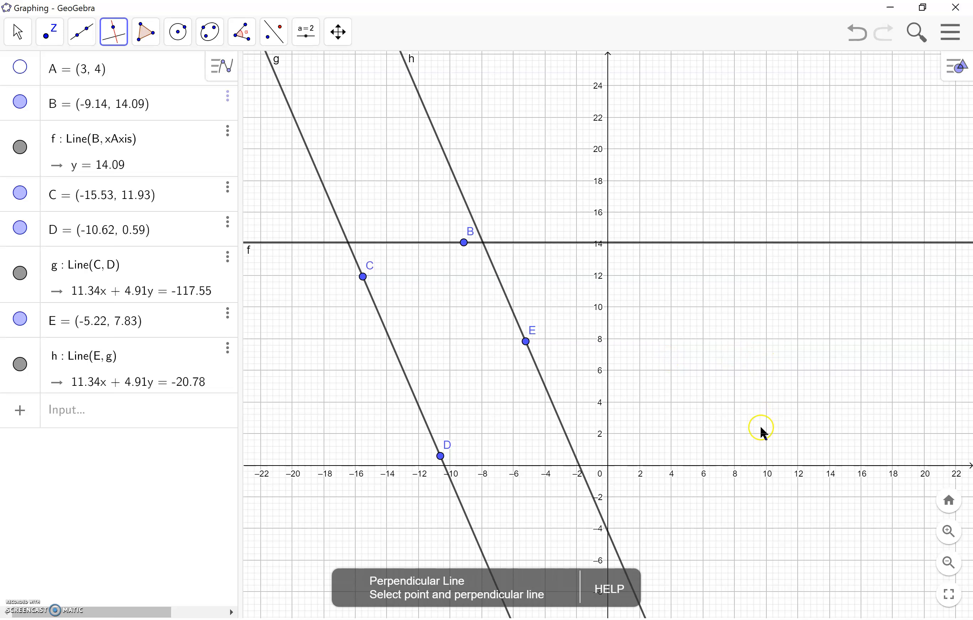
click(763, 370)
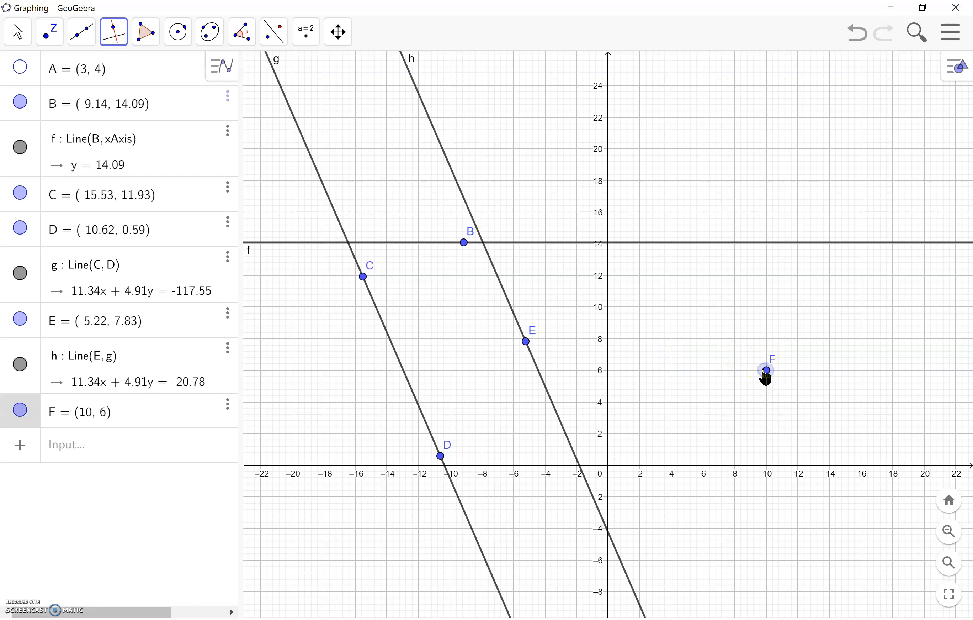
click(550, 397)
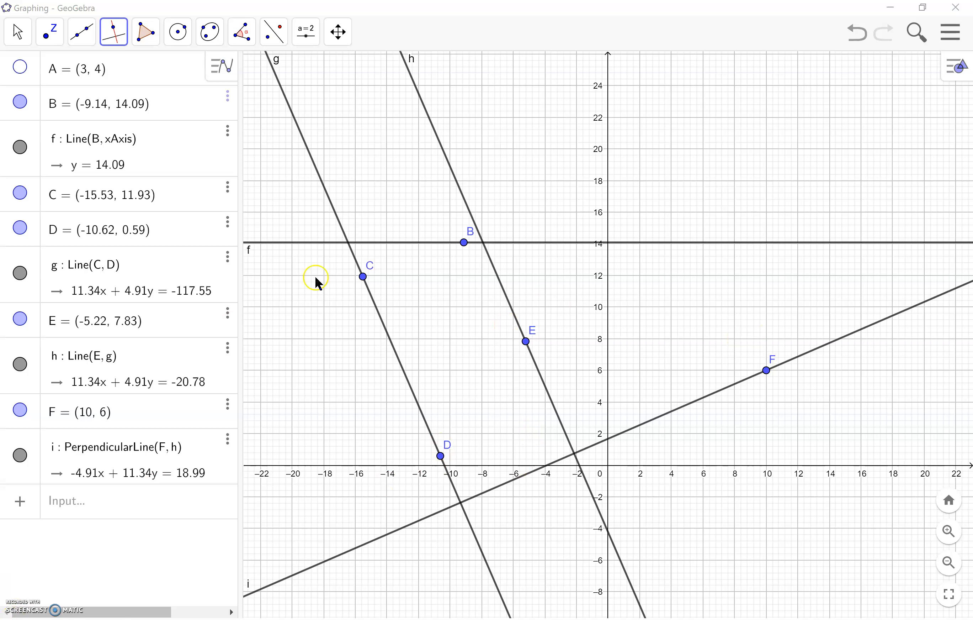
- Delete the perpendicular line i, point F, the parallel line h and point E from the algebra list
click(226, 441)
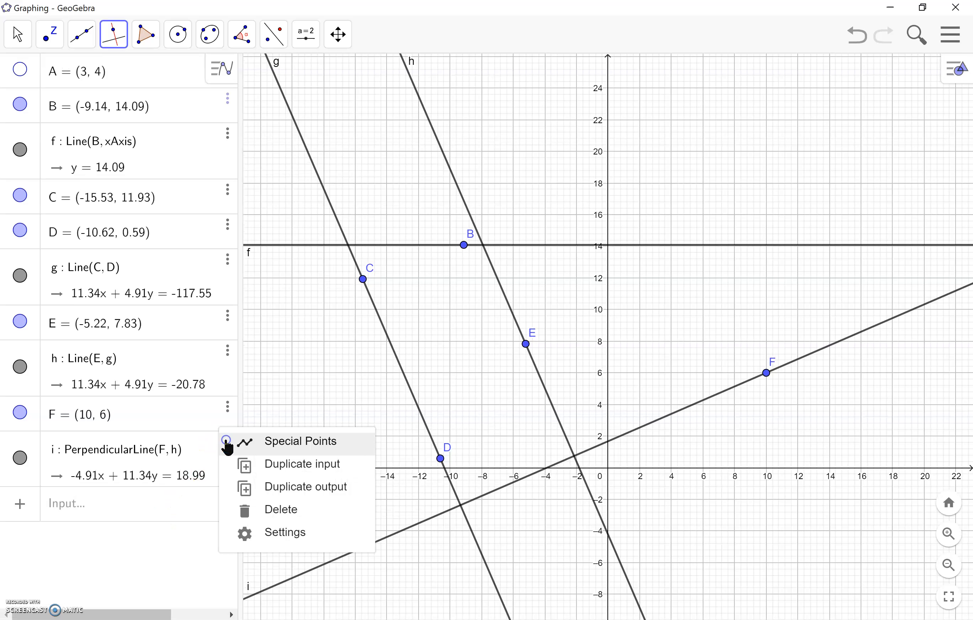
click(272, 510)
click(227, 407)
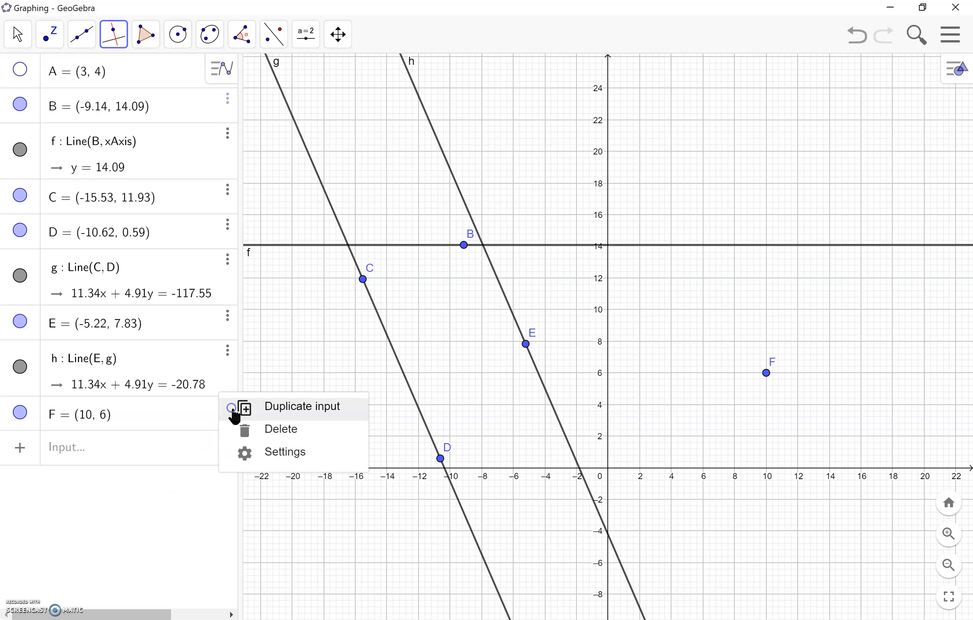
click(260, 430)
click(228, 348)
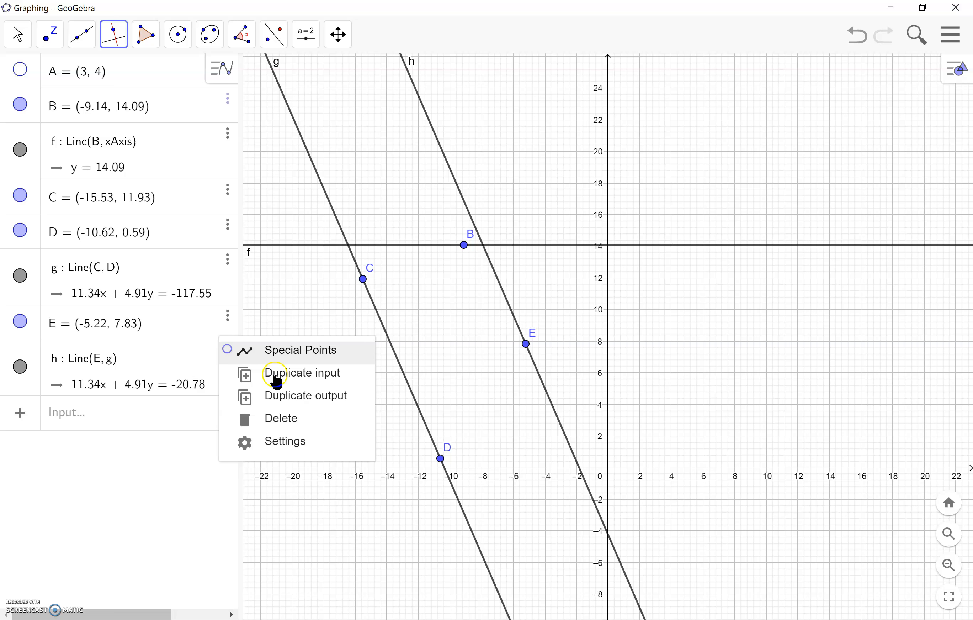
click(286, 417)
click(228, 315)
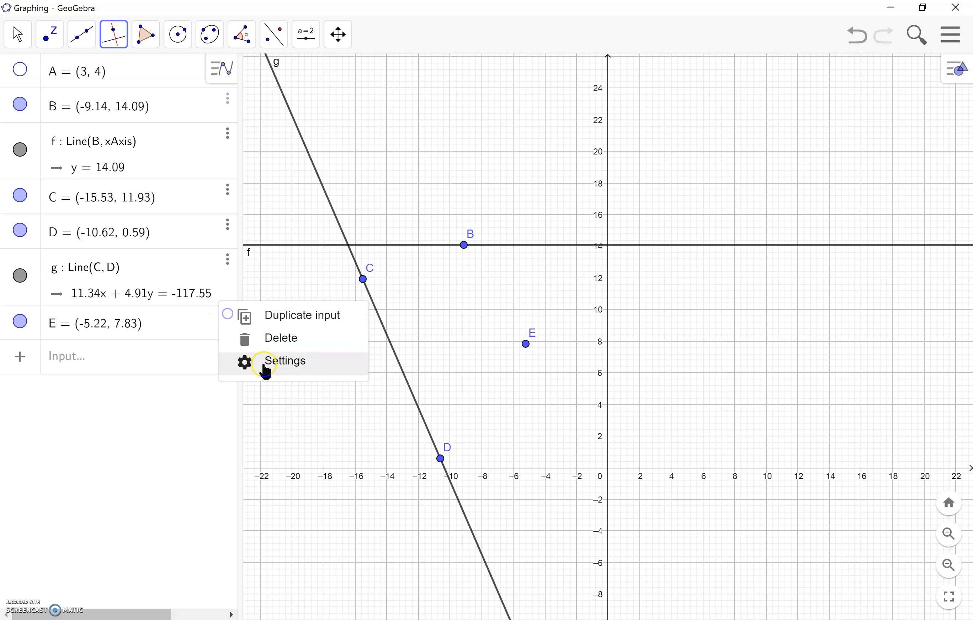
click(262, 339)
- Delete line g, point C and the horizontal line f from the algebra list
click(229, 256)
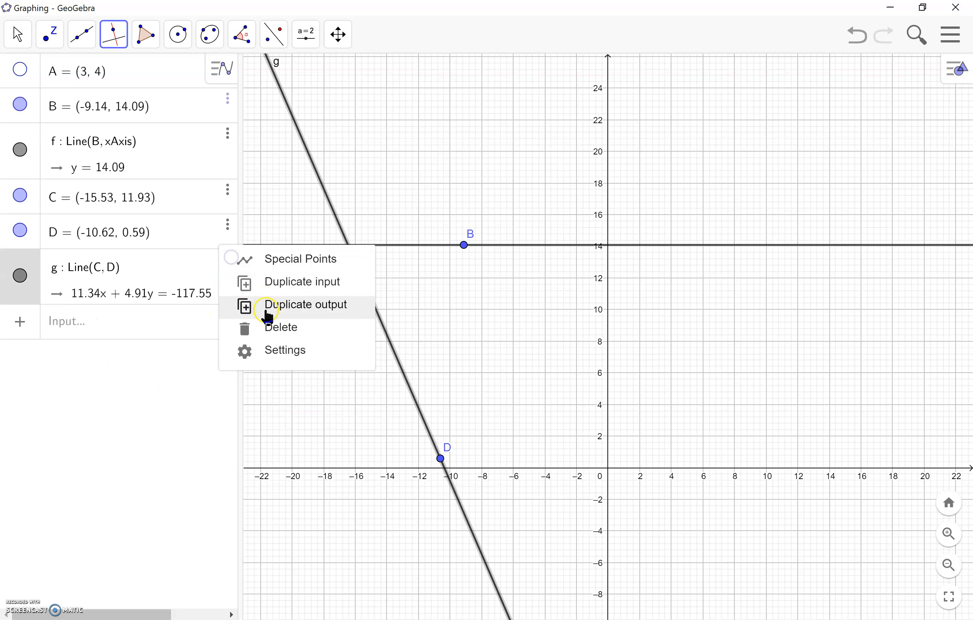
click(269, 327)
click(228, 257)
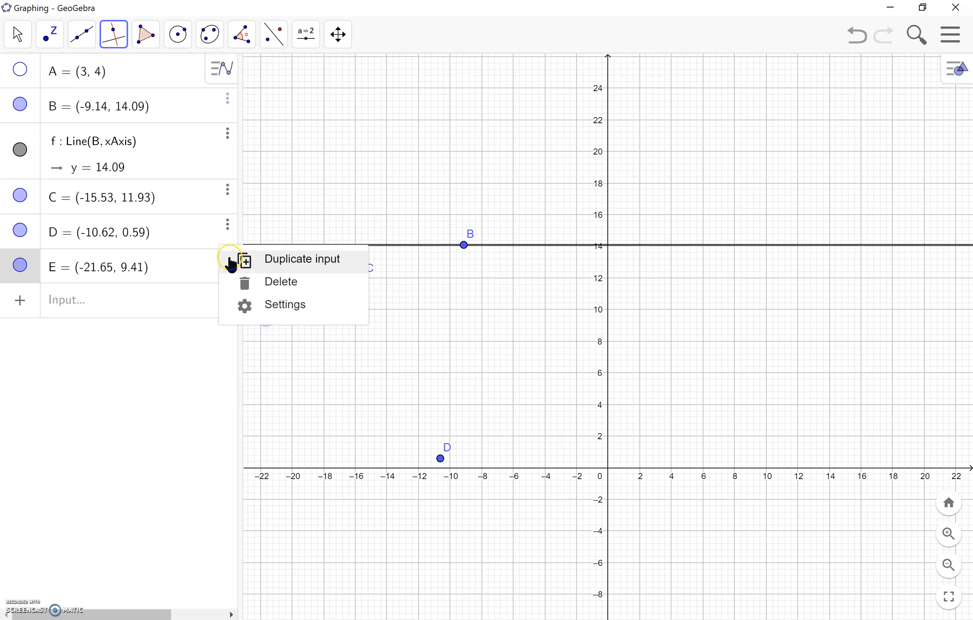
click(228, 197)
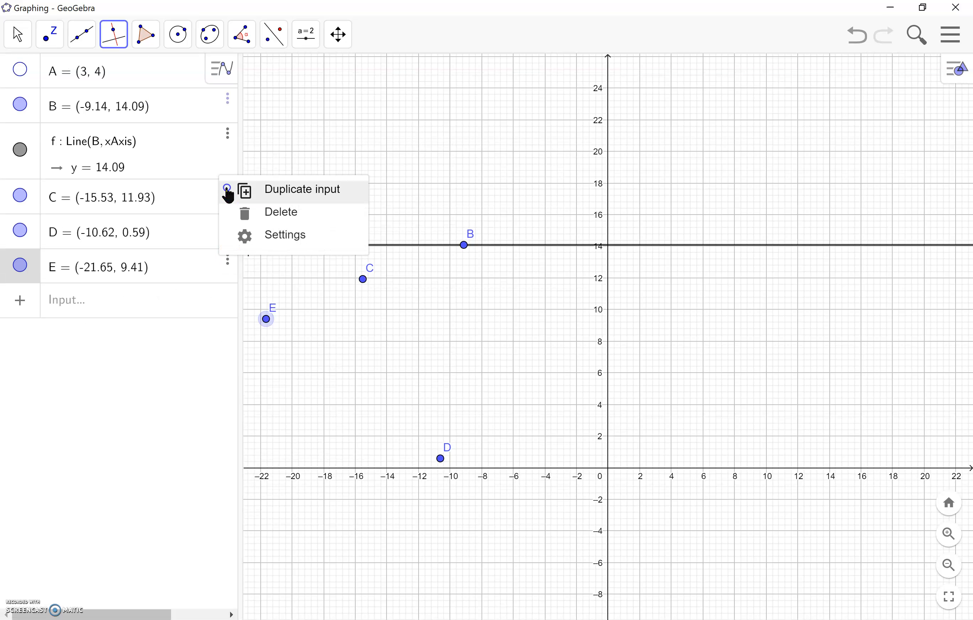
click(250, 214)
click(228, 137)
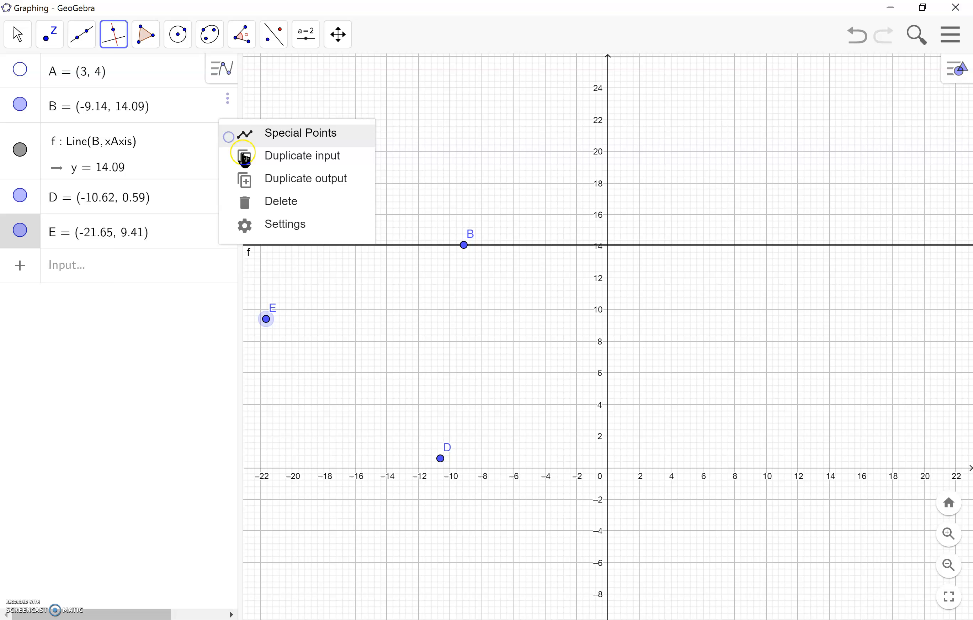
click(263, 200)
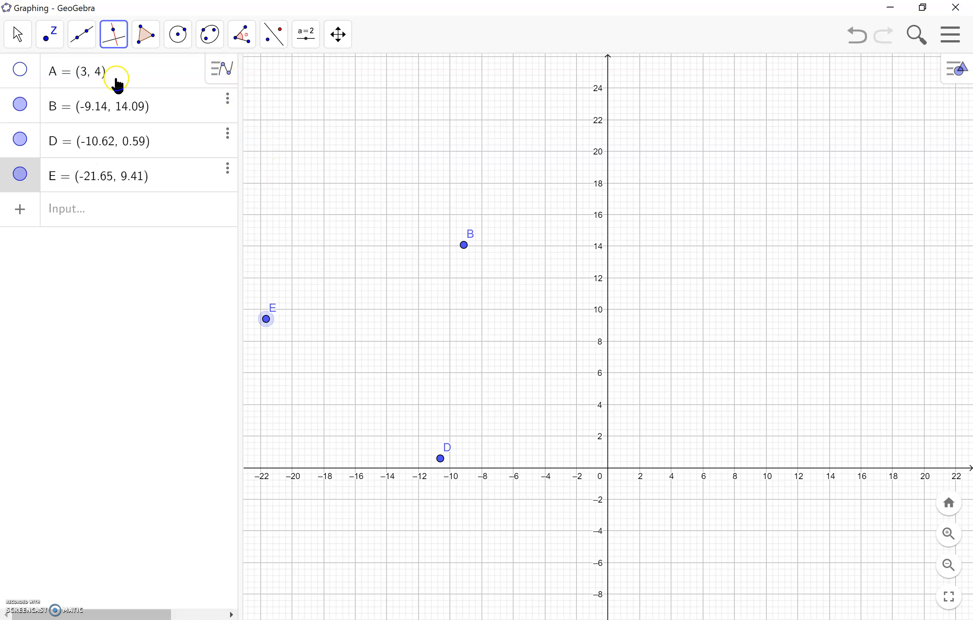
- Activate the Point tool and delete point B and line g together with the lines that depend on them
click(55, 37)
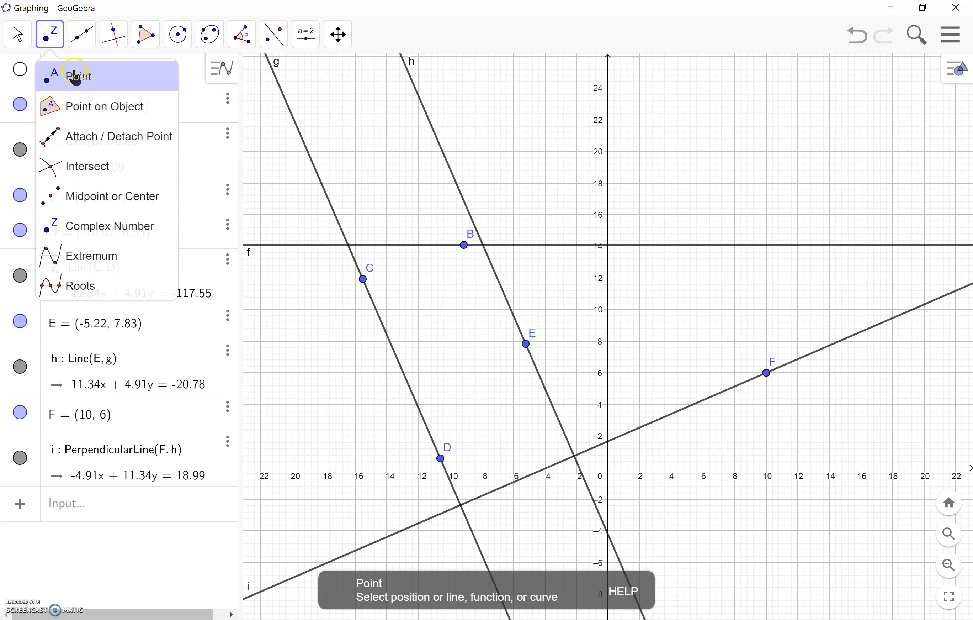
click(75, 77)
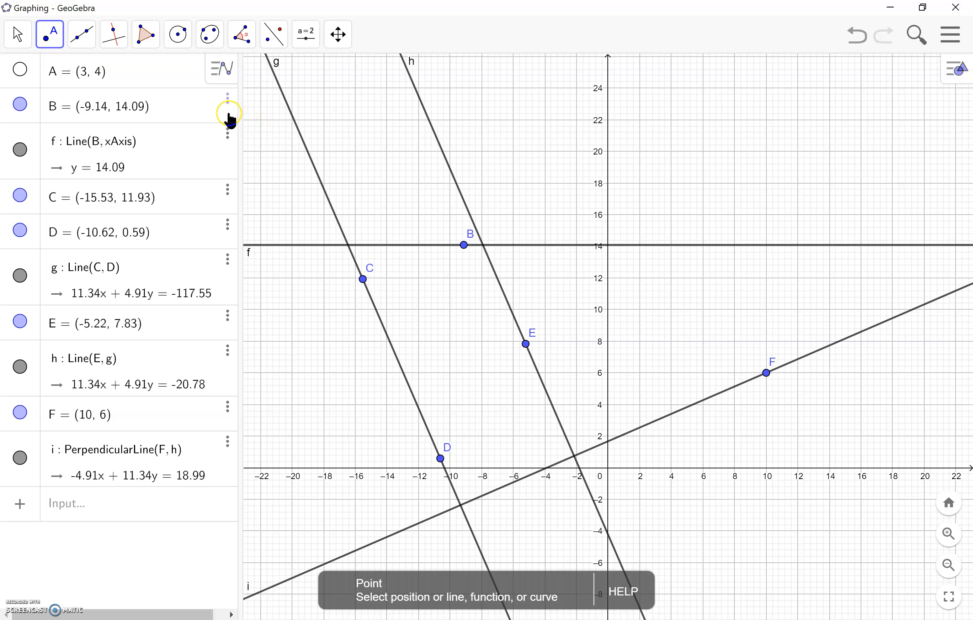
click(228, 99)
click(260, 123)
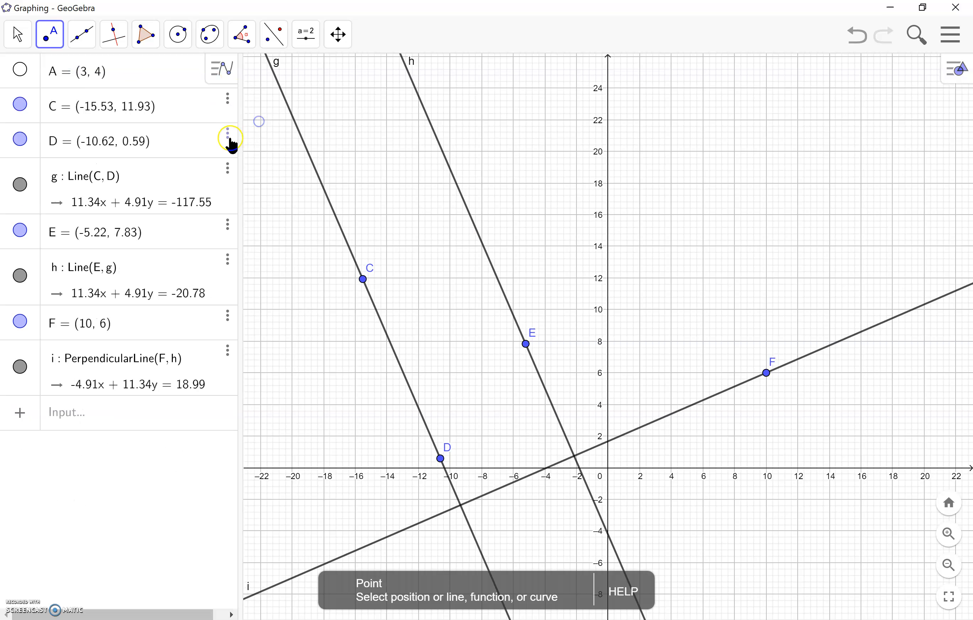
click(227, 172)
click(266, 236)
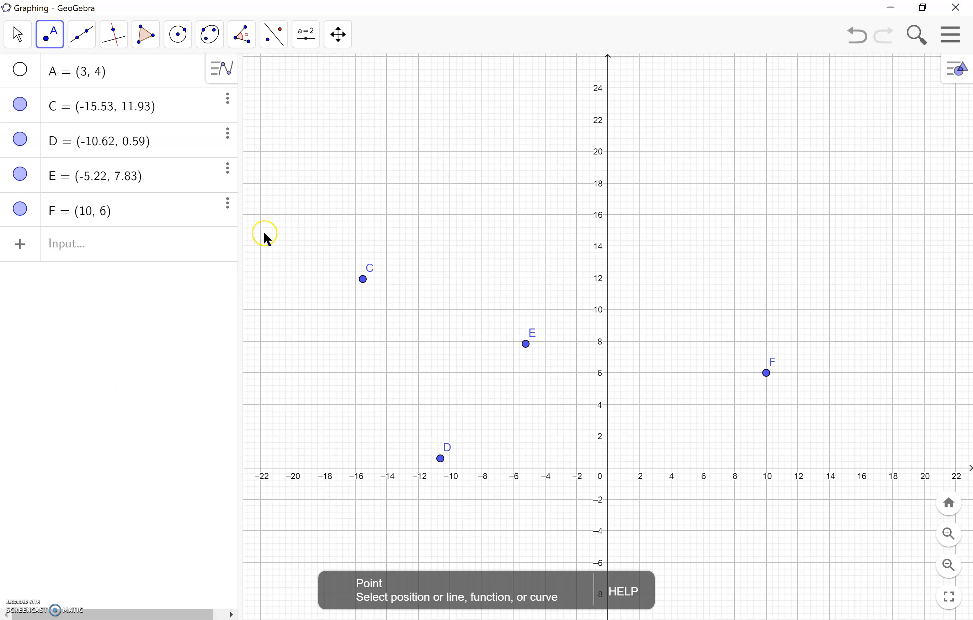
- Plot a rising scatter of 19 points from (-8, 4) up to about (6.08, 22.86)
click(481, 404)
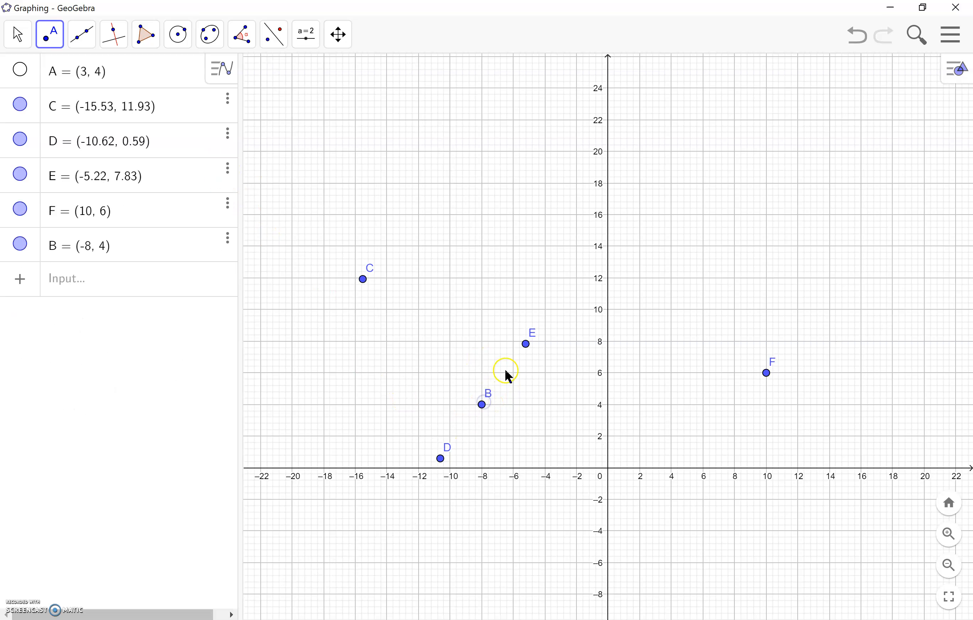
click(534, 384)
click(502, 331)
click(537, 296)
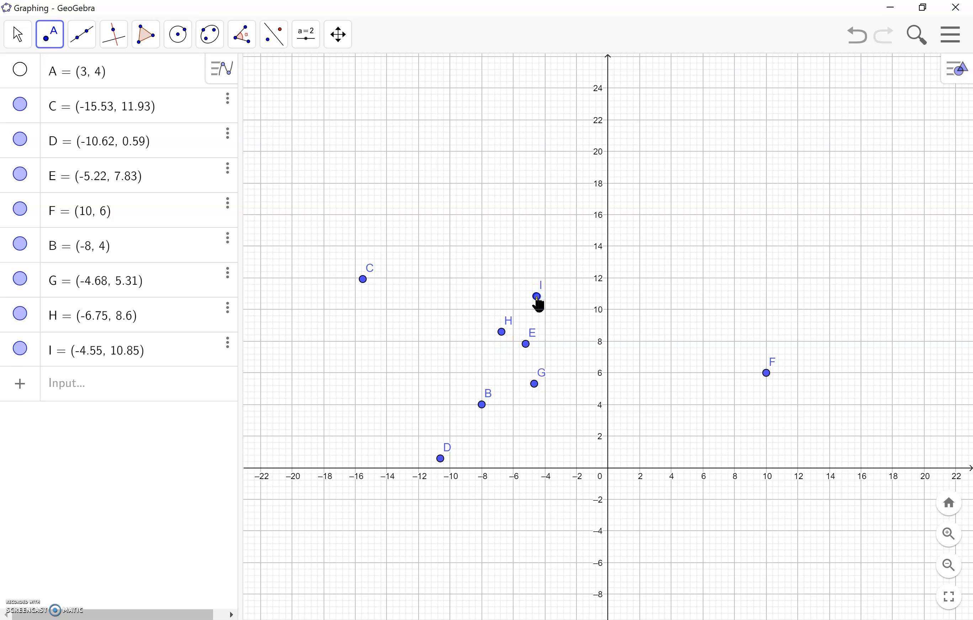
click(580, 291)
click(555, 320)
click(584, 211)
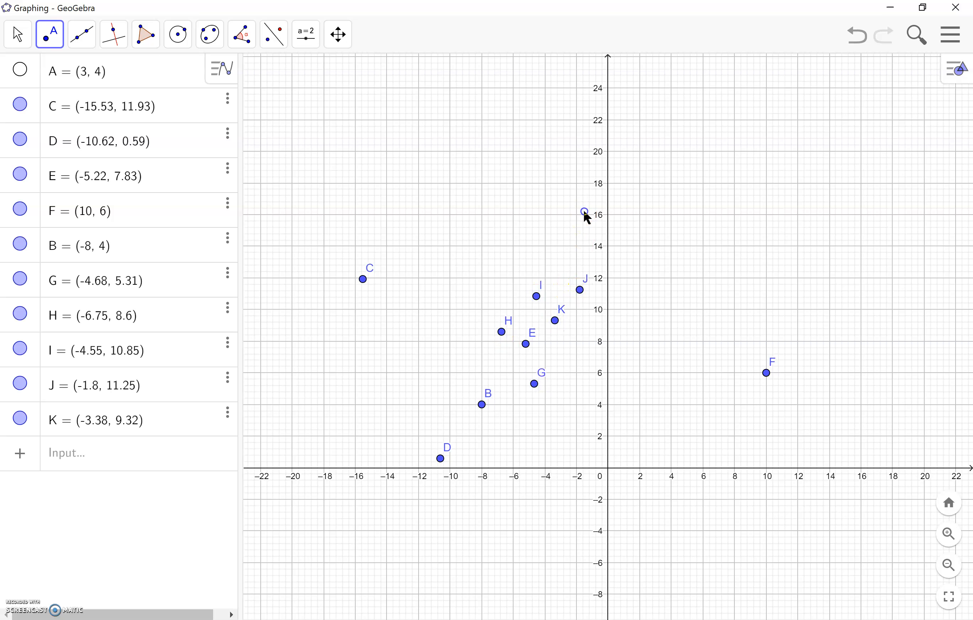
click(561, 211)
click(572, 244)
click(616, 238)
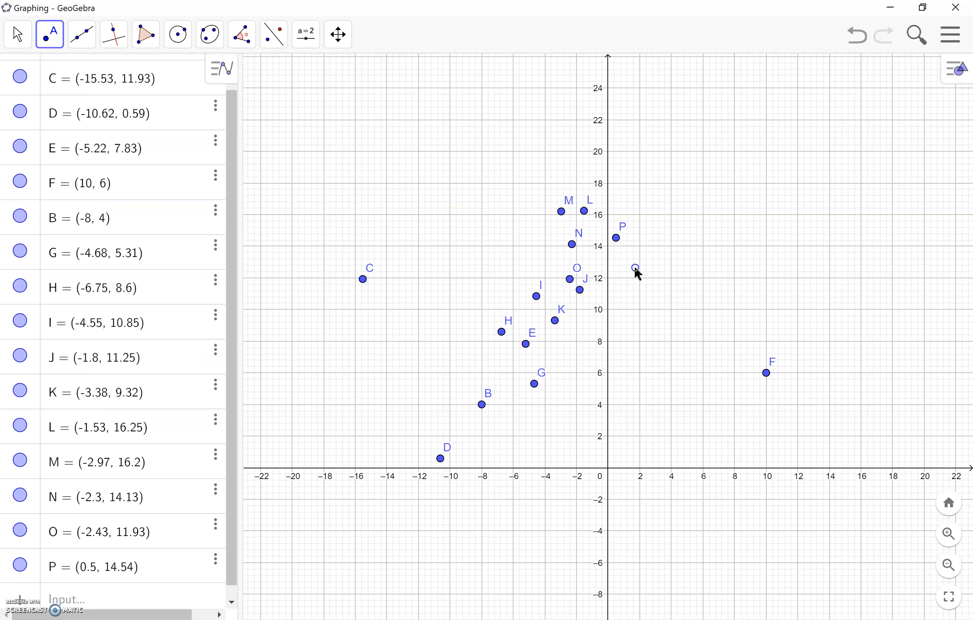
click(635, 267)
click(652, 175)
click(641, 128)
click(625, 181)
click(648, 189)
click(666, 113)
click(696, 56)
click(705, 106)
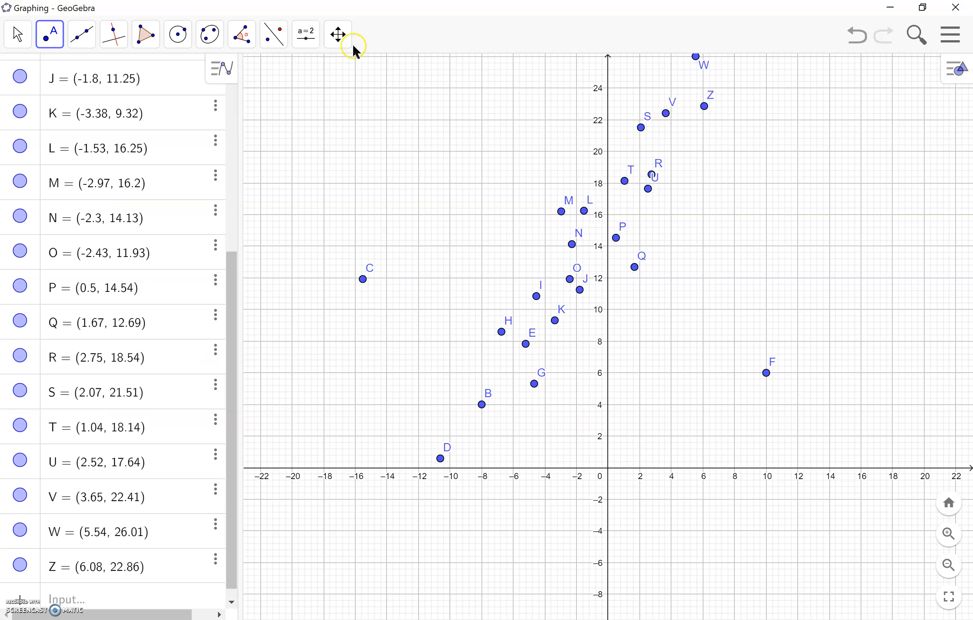
- Create a best fit line from points D and R in the scatter
click(120, 38)
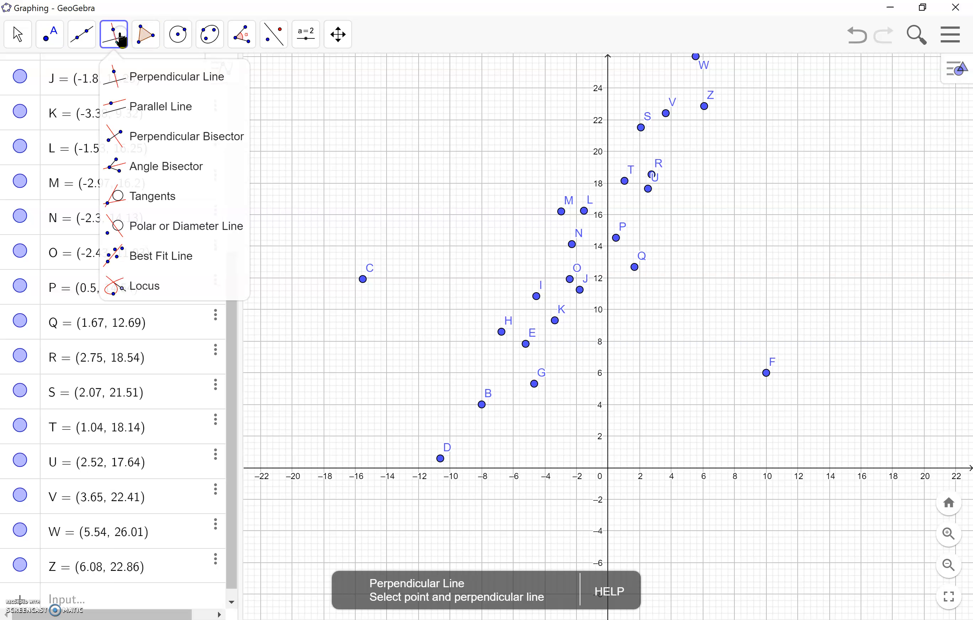
click(163, 261)
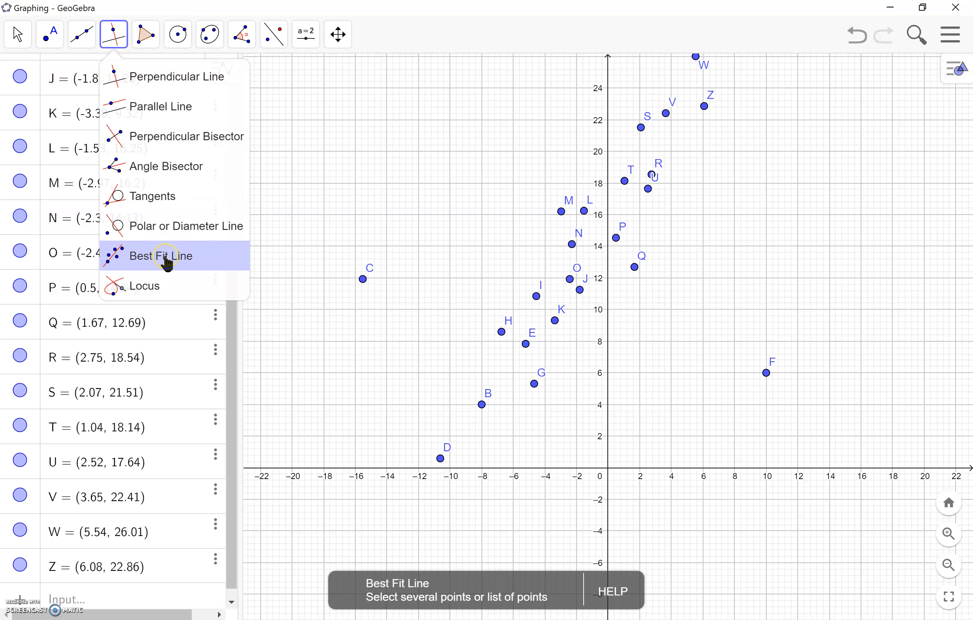
click(166, 258)
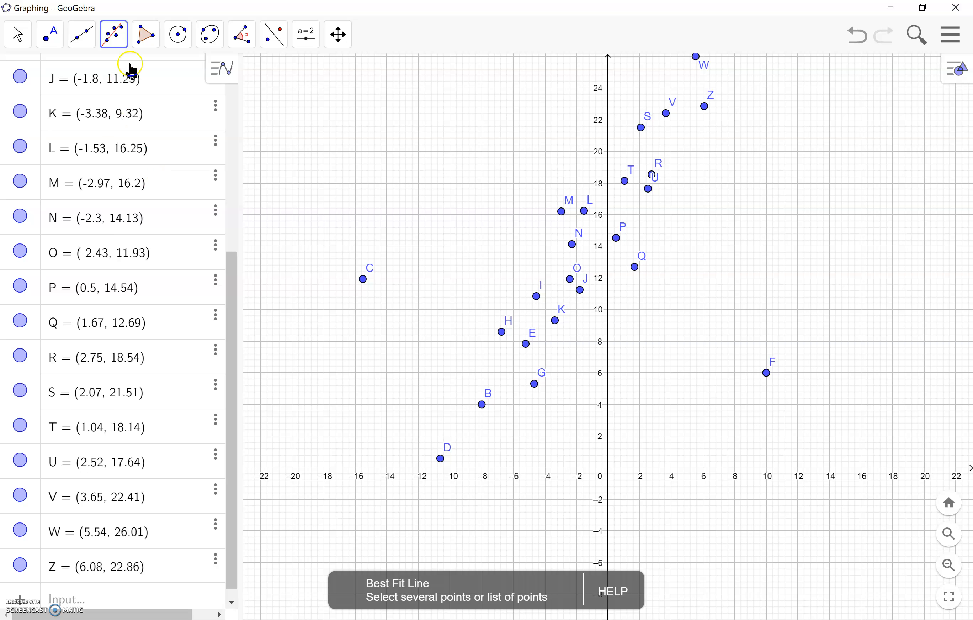
click(441, 459)
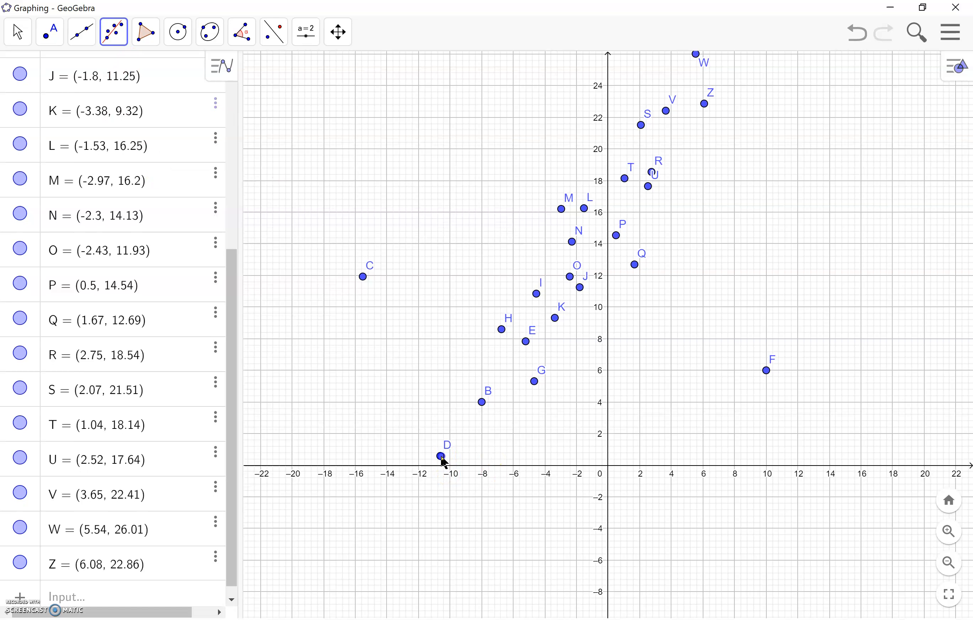
click(651, 172)
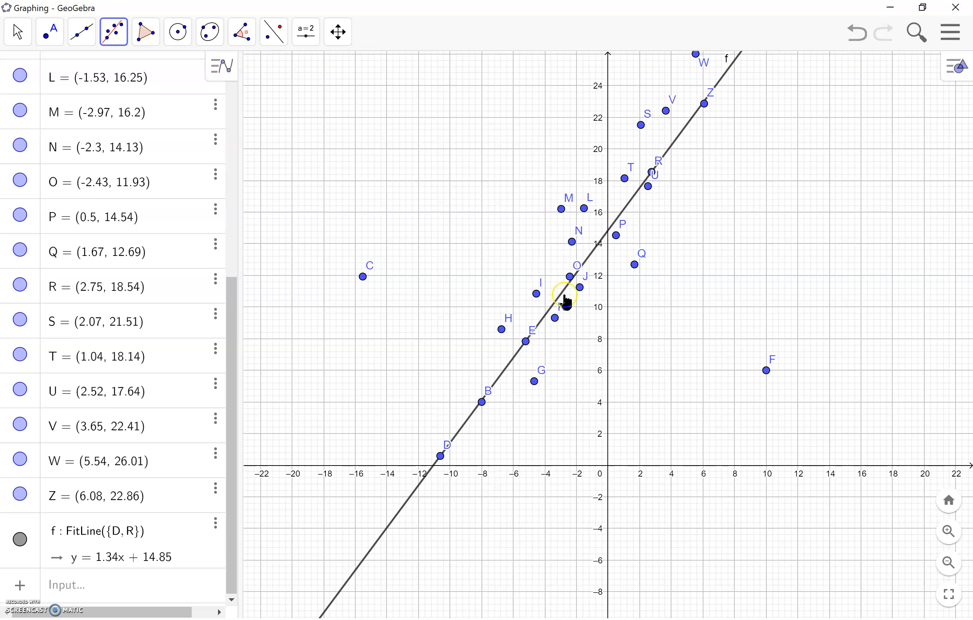
- Add a slope measurement to the best fit line f
mouse_move(575, 619)
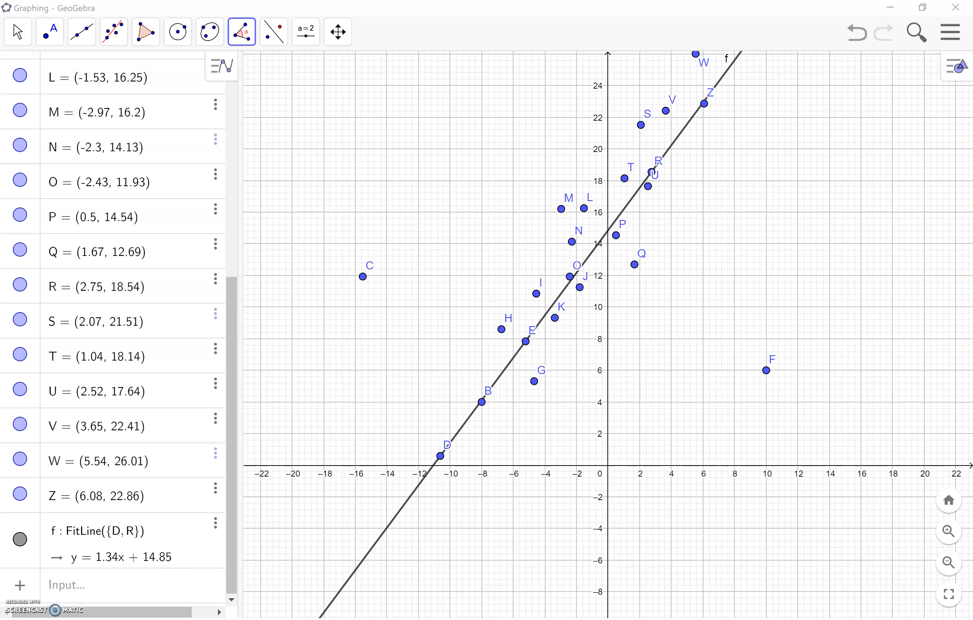
click(244, 40)
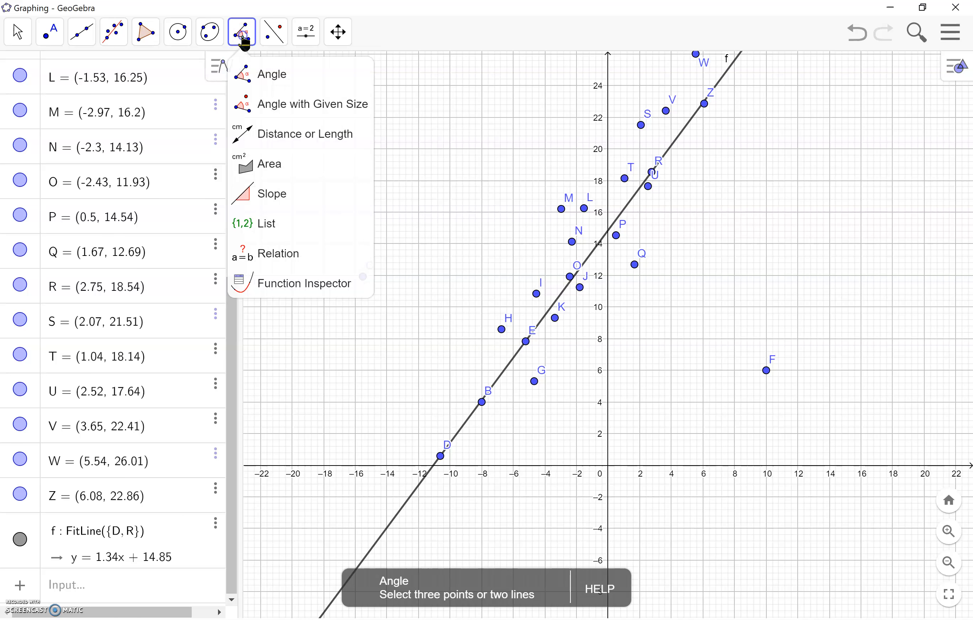
click(276, 198)
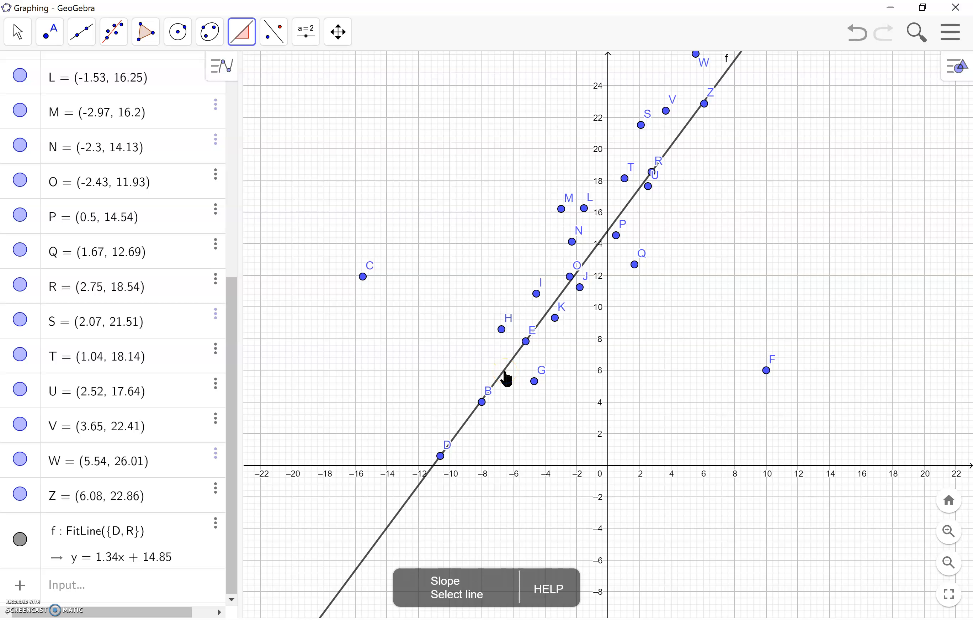
click(506, 377)
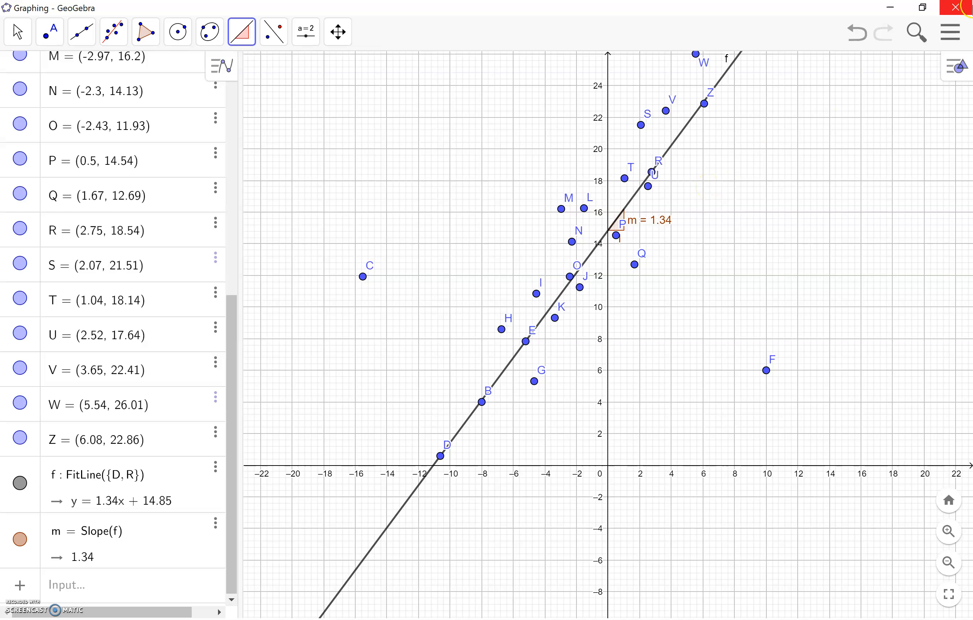
- Show the file commands and review the New, Open and Save options
click(955, 37)
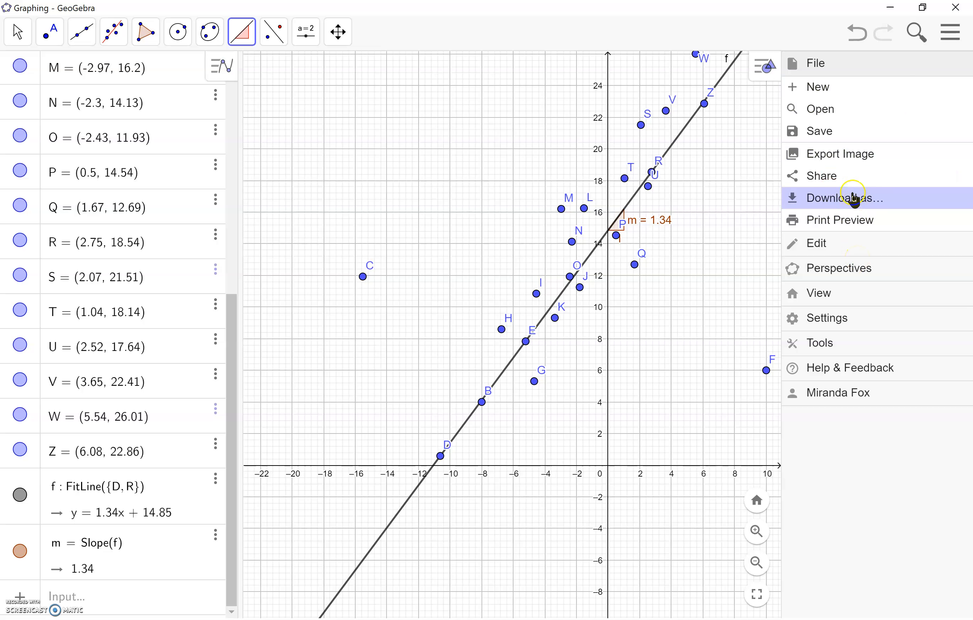
click(836, 90)
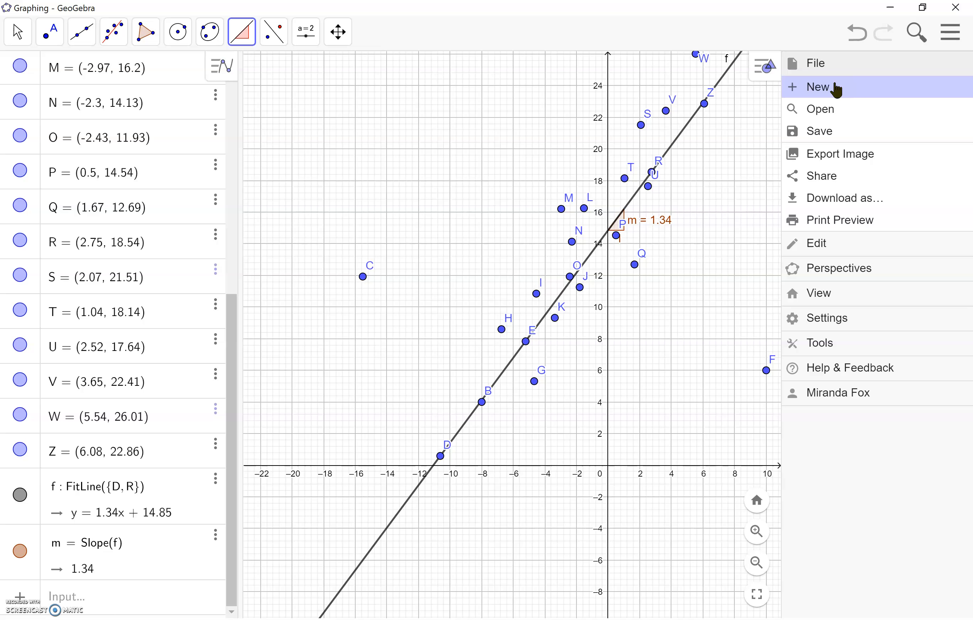
click(838, 116)
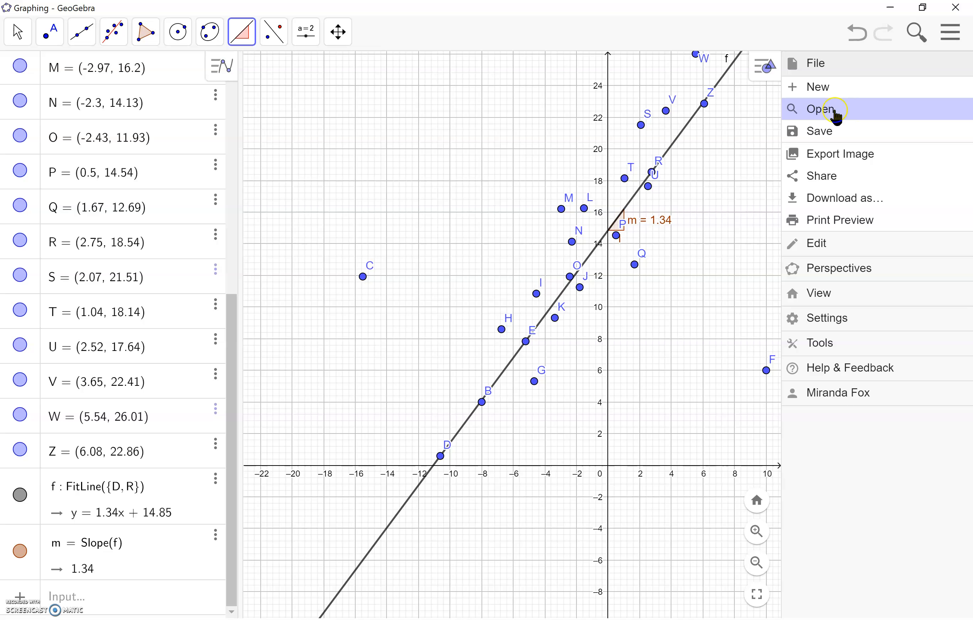
click(879, 115)
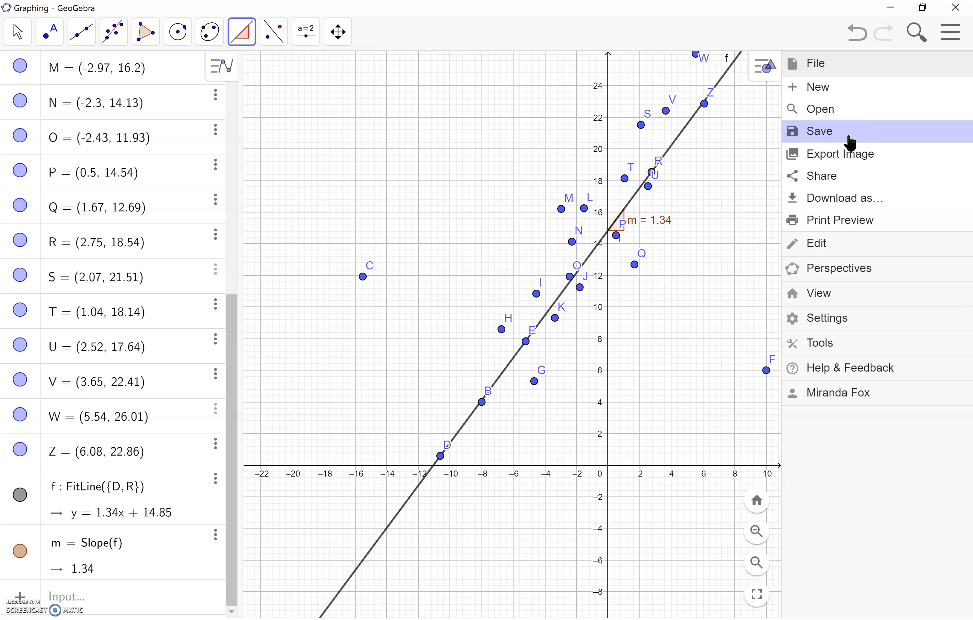
- Review the Export Image, Share, Download as and Print Preview file options, and close the list of file commands
click(851, 157)
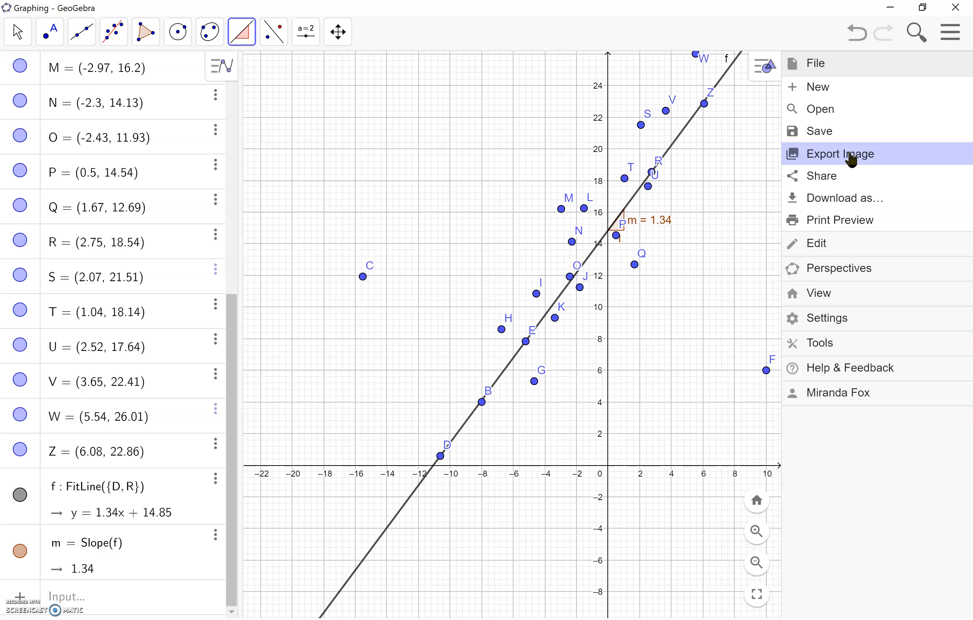
click(851, 159)
click(845, 178)
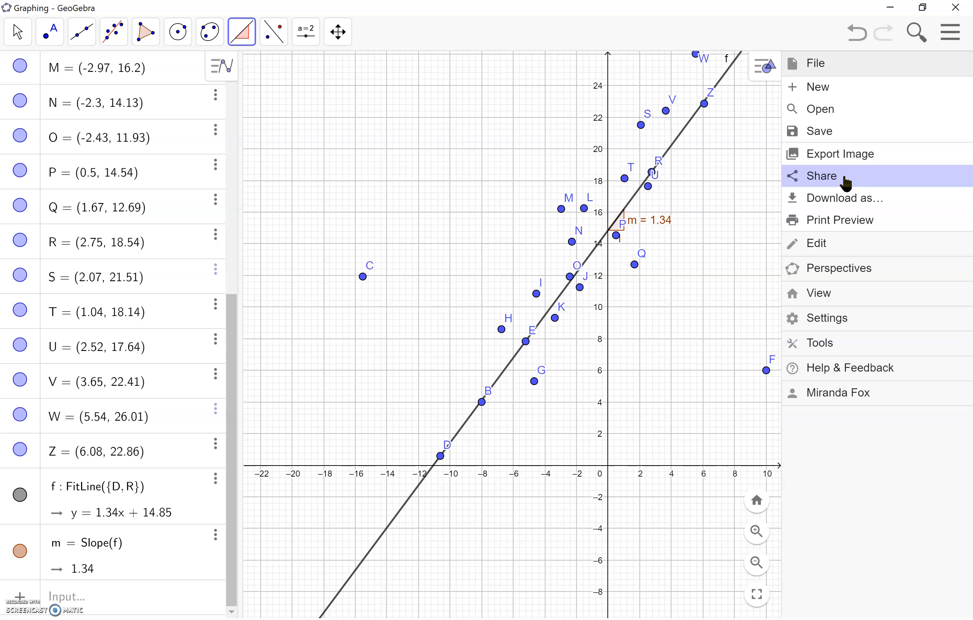
click(849, 201)
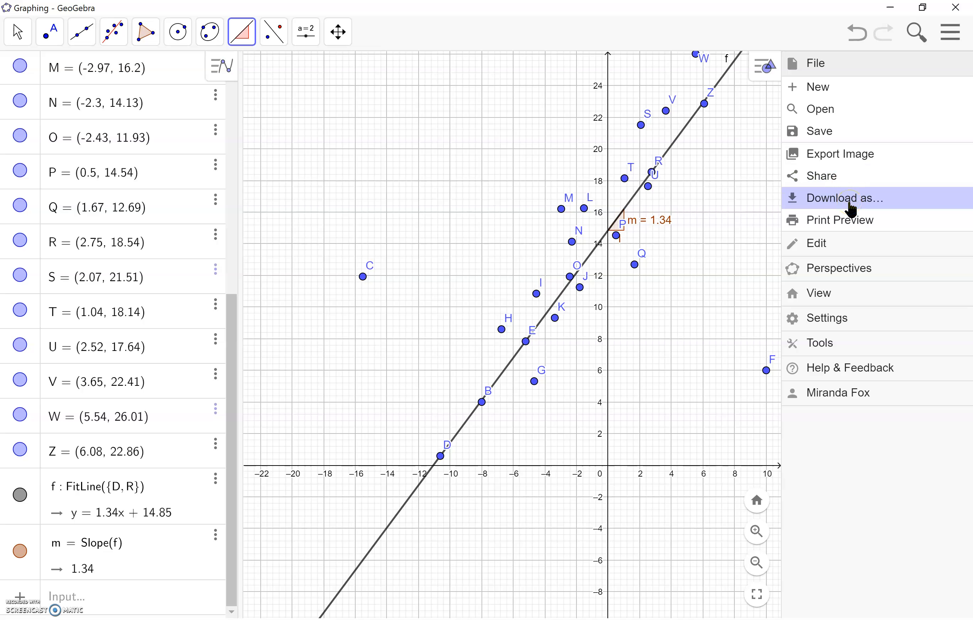
click(858, 220)
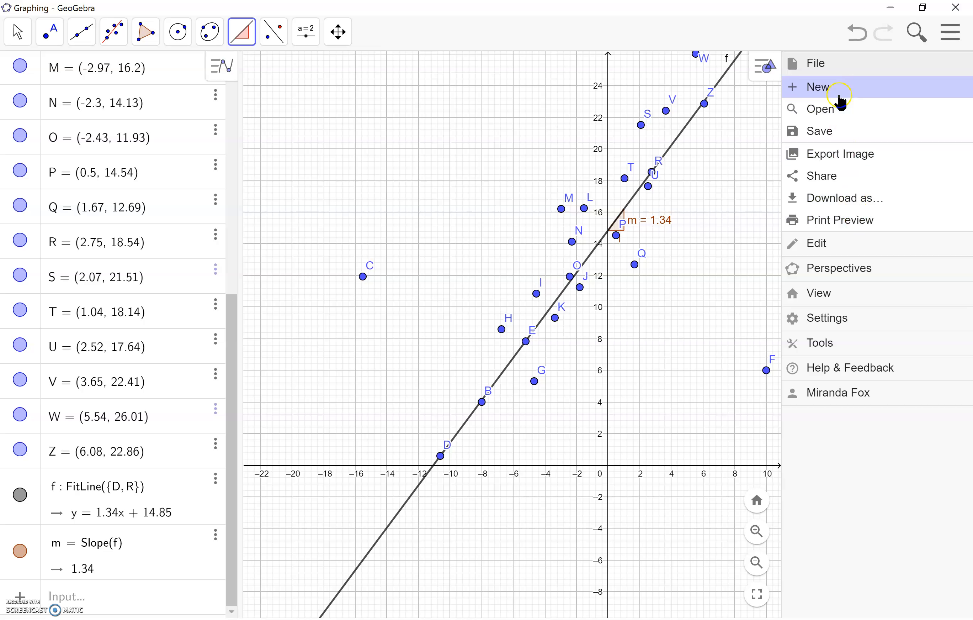
click(831, 205)
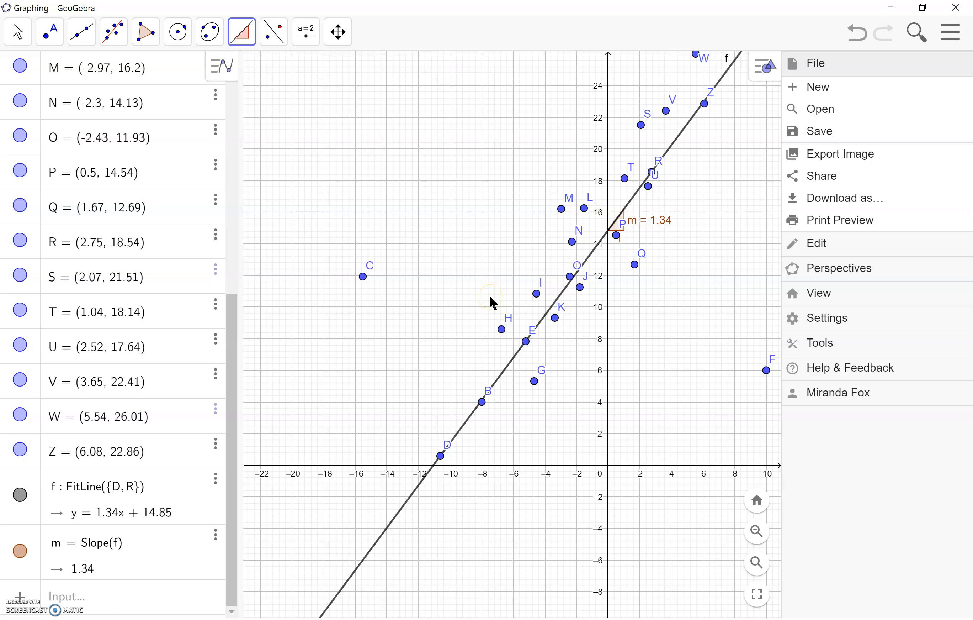
click(951, 32)
click(192, 558)
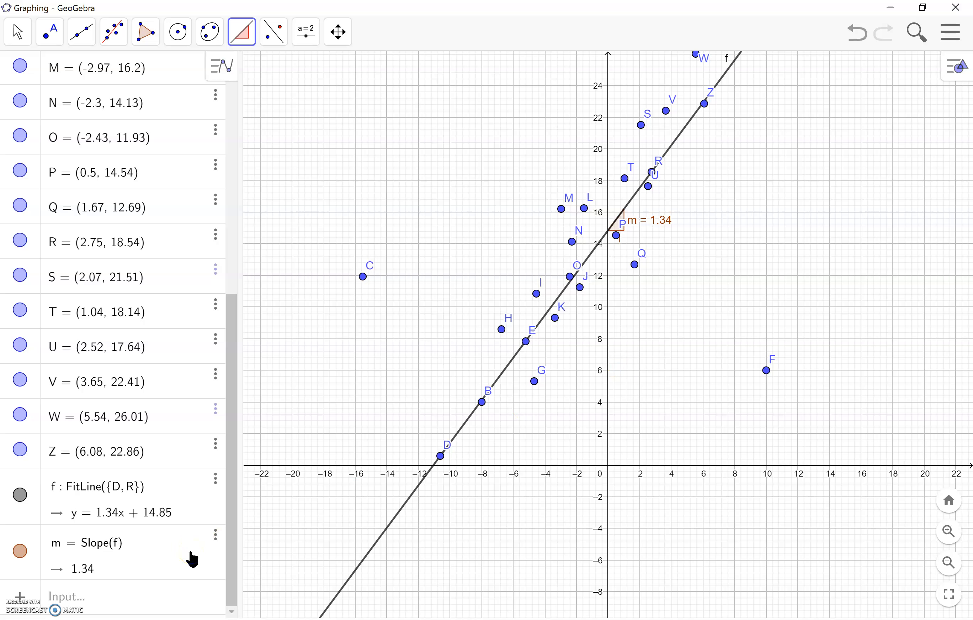